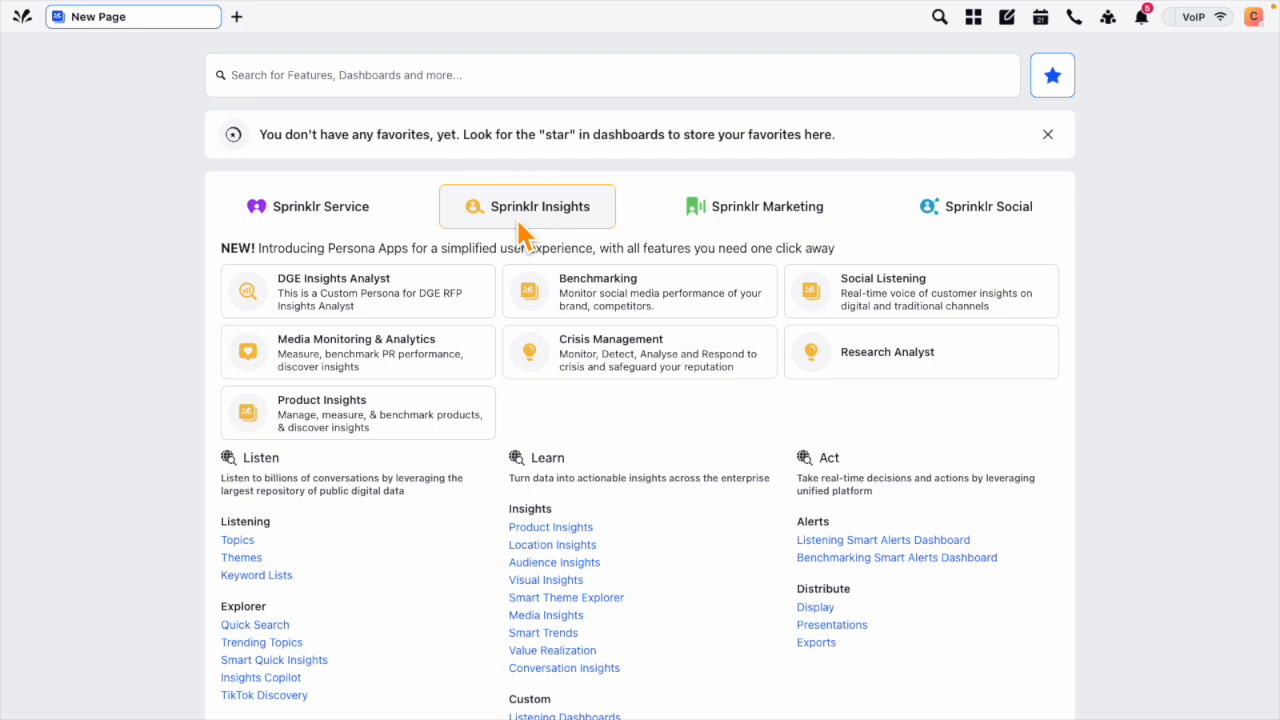
Step: Open the Listening Topics list from Sprinklr Insights and clear its grouping
scroll(460, 600, "down", 3)
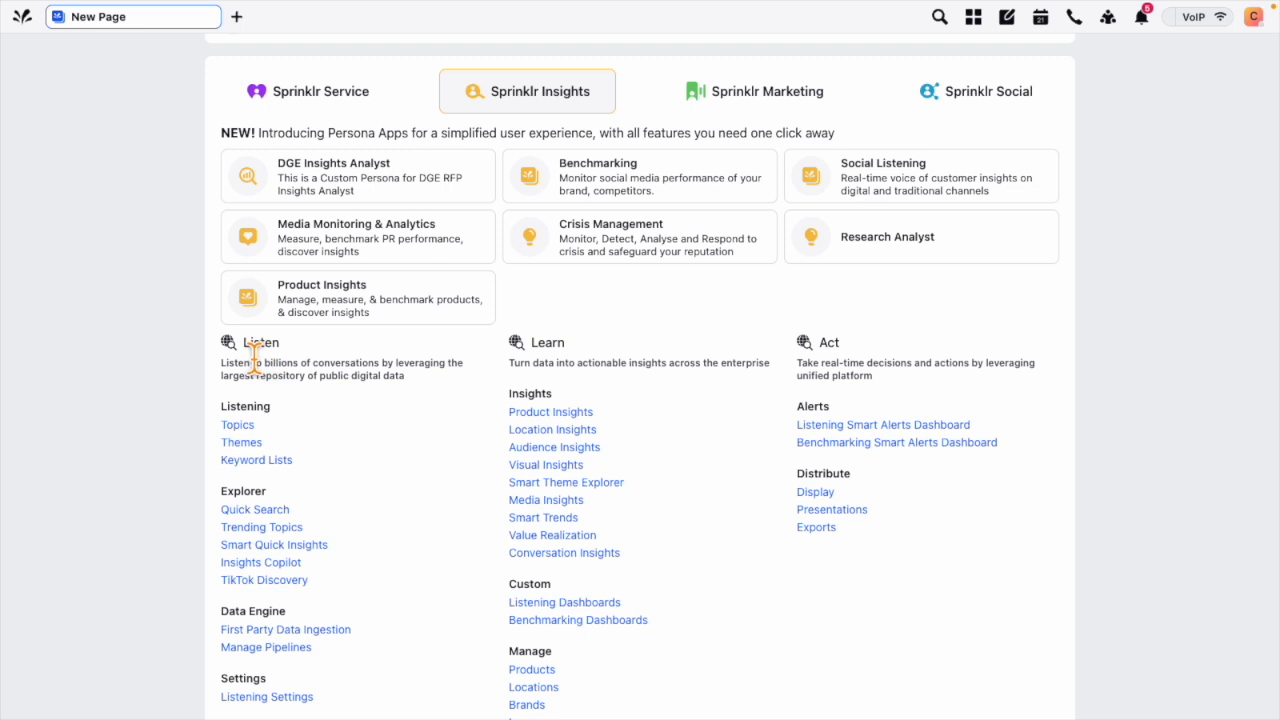
left_click(240, 430)
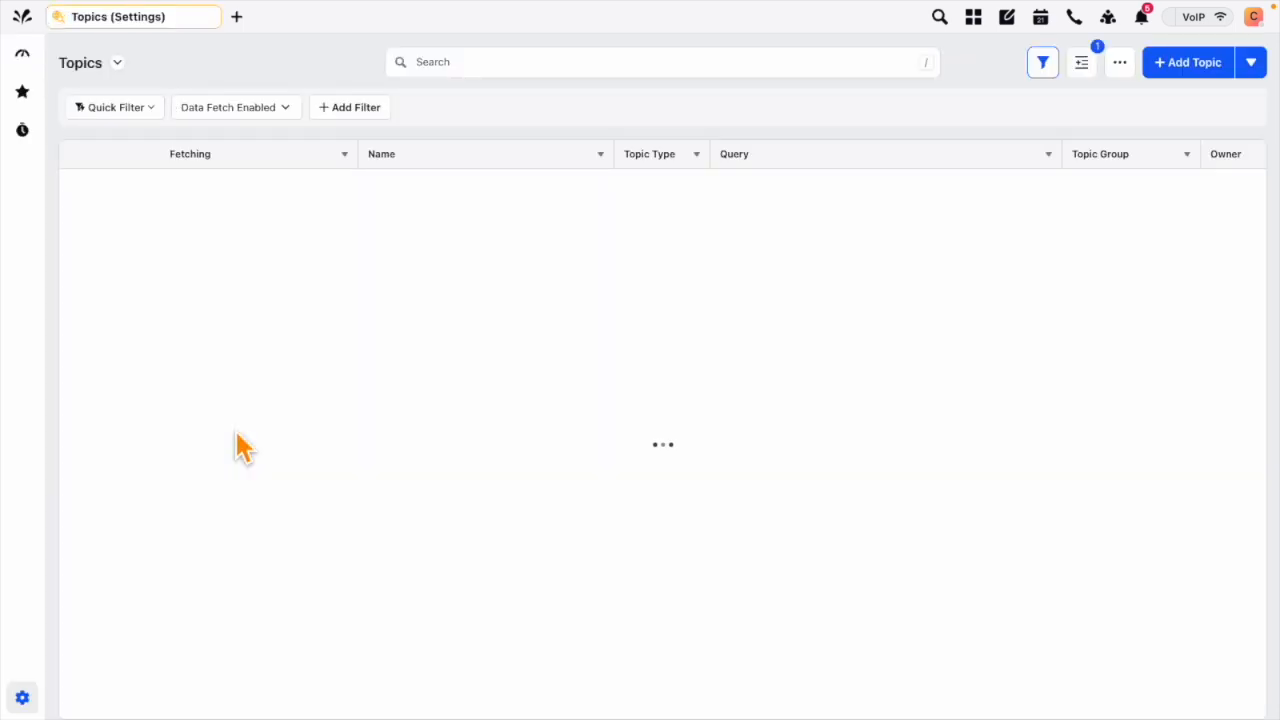
left_click(1081, 63)
left_click(1013, 168)
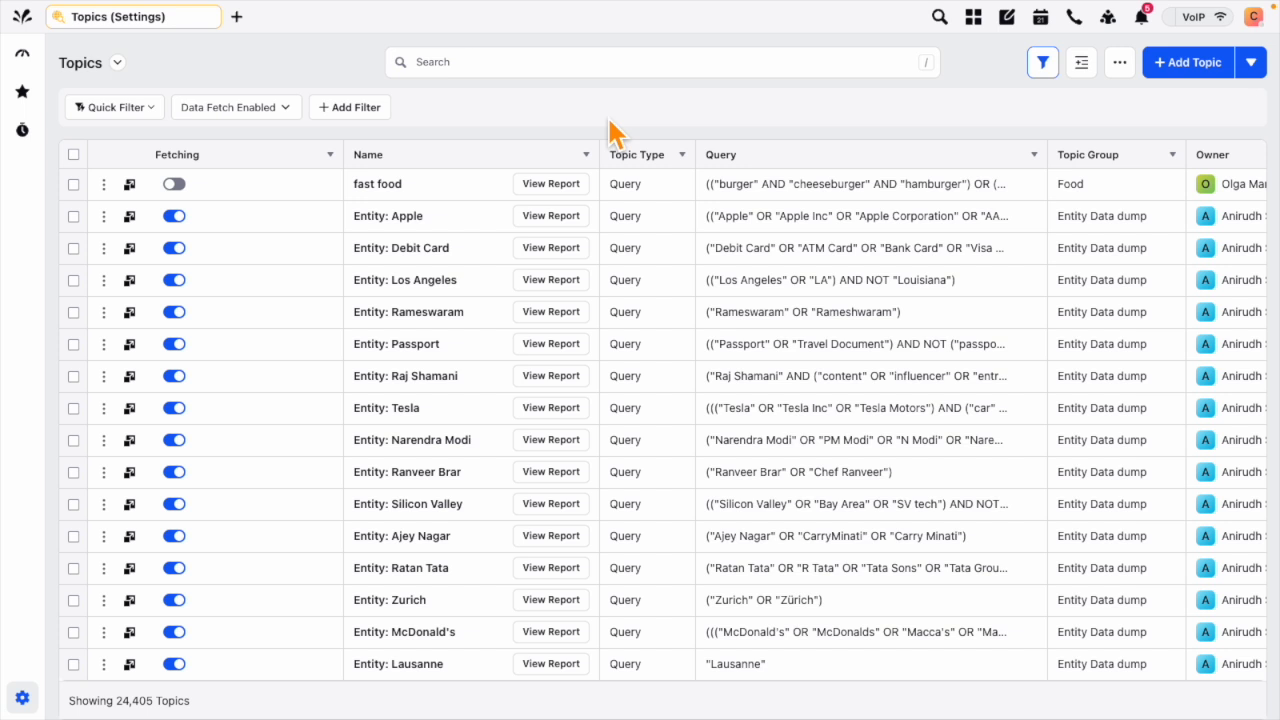
Step: Search the topics list for "back to school"
left_click(567, 68)
type("back")
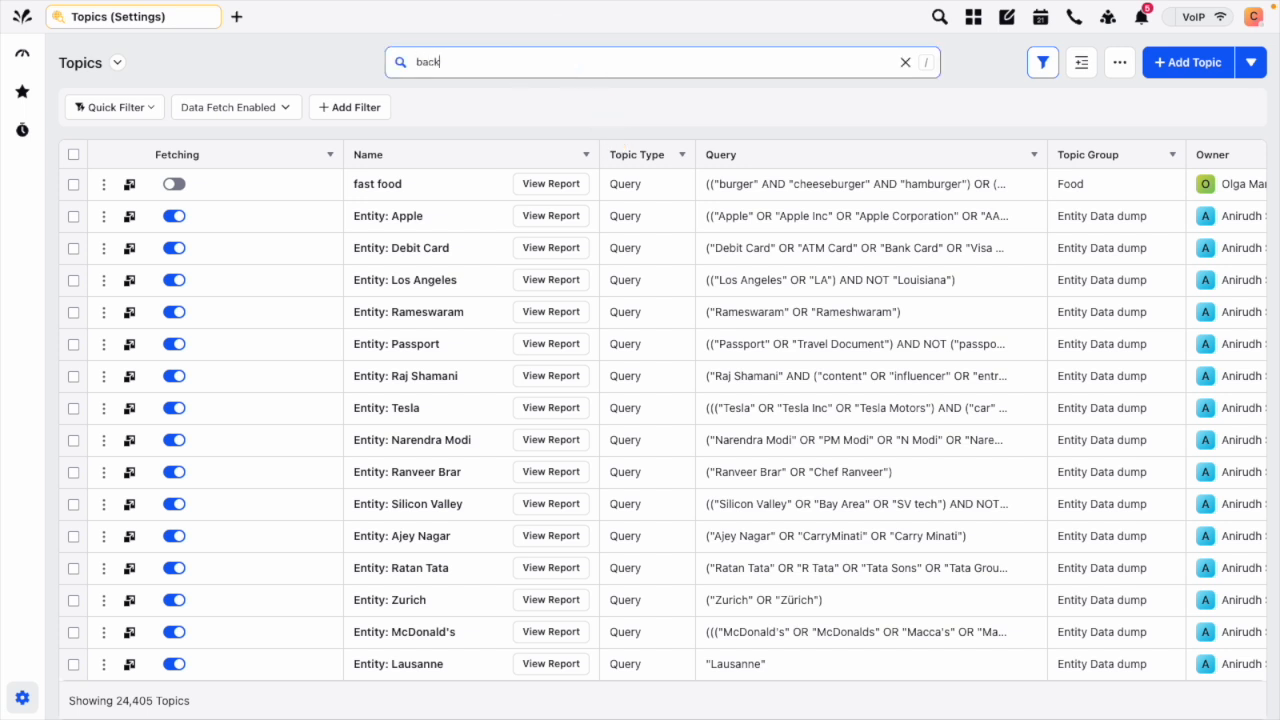
type(" to school")
key("Return")
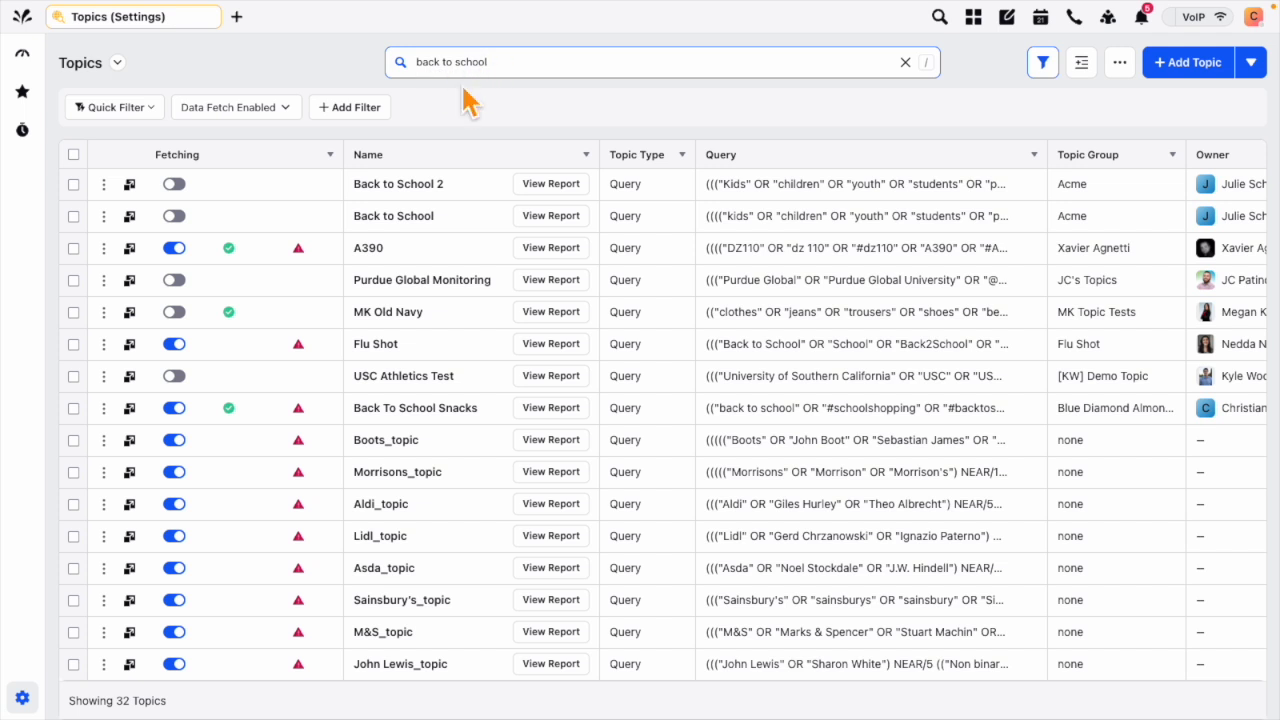
Step: Open the Manage Data Volume settings of the "Back to School" topic
left_click(103, 216)
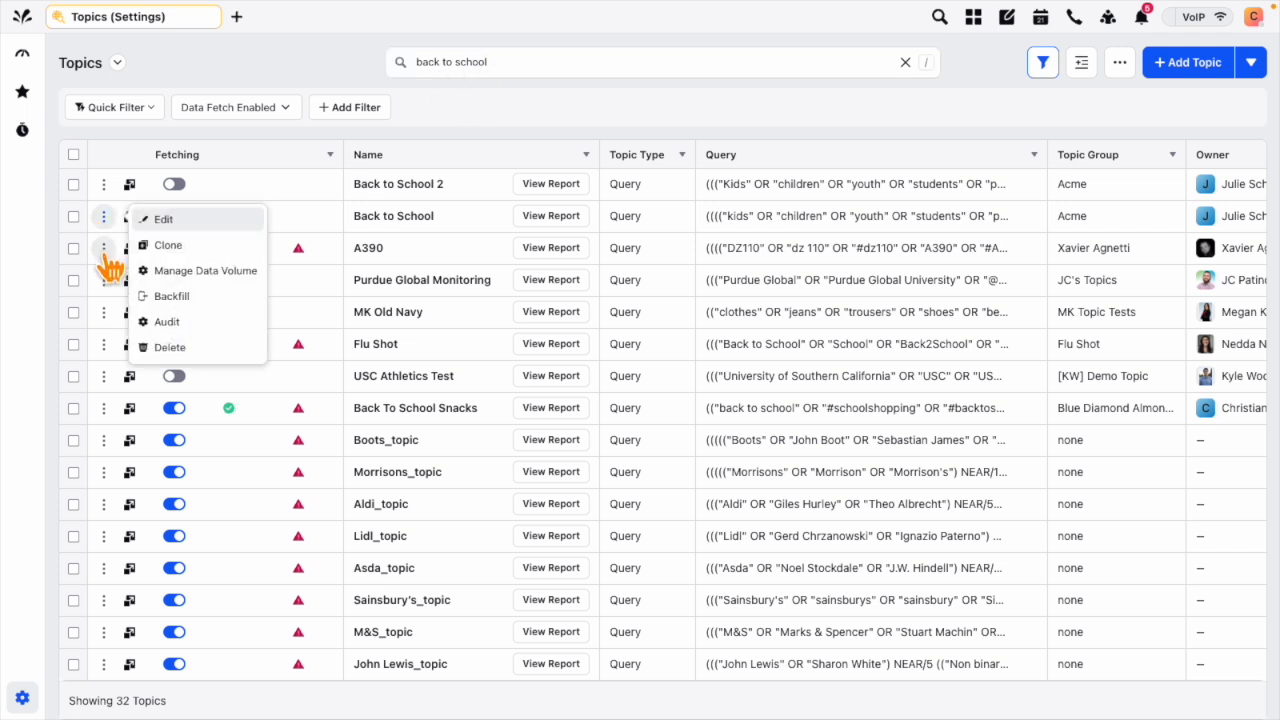
left_click(103, 250)
left_click(104, 279)
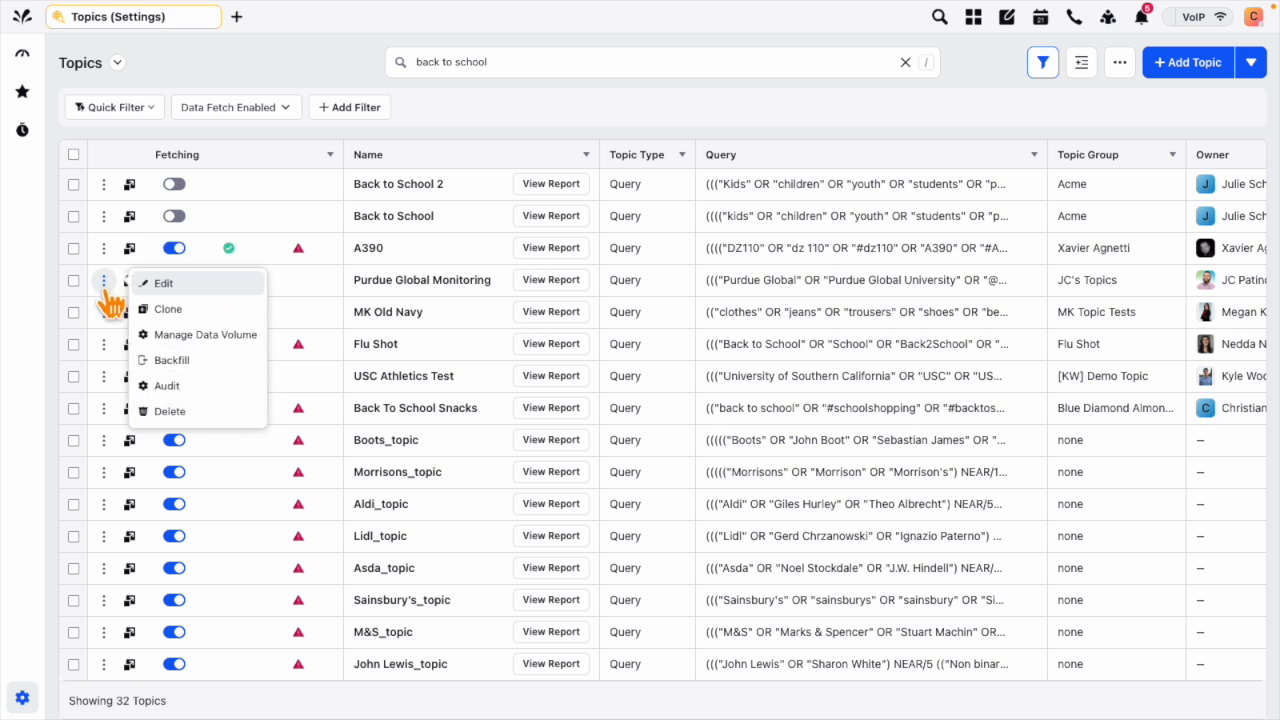
left_click(103, 216)
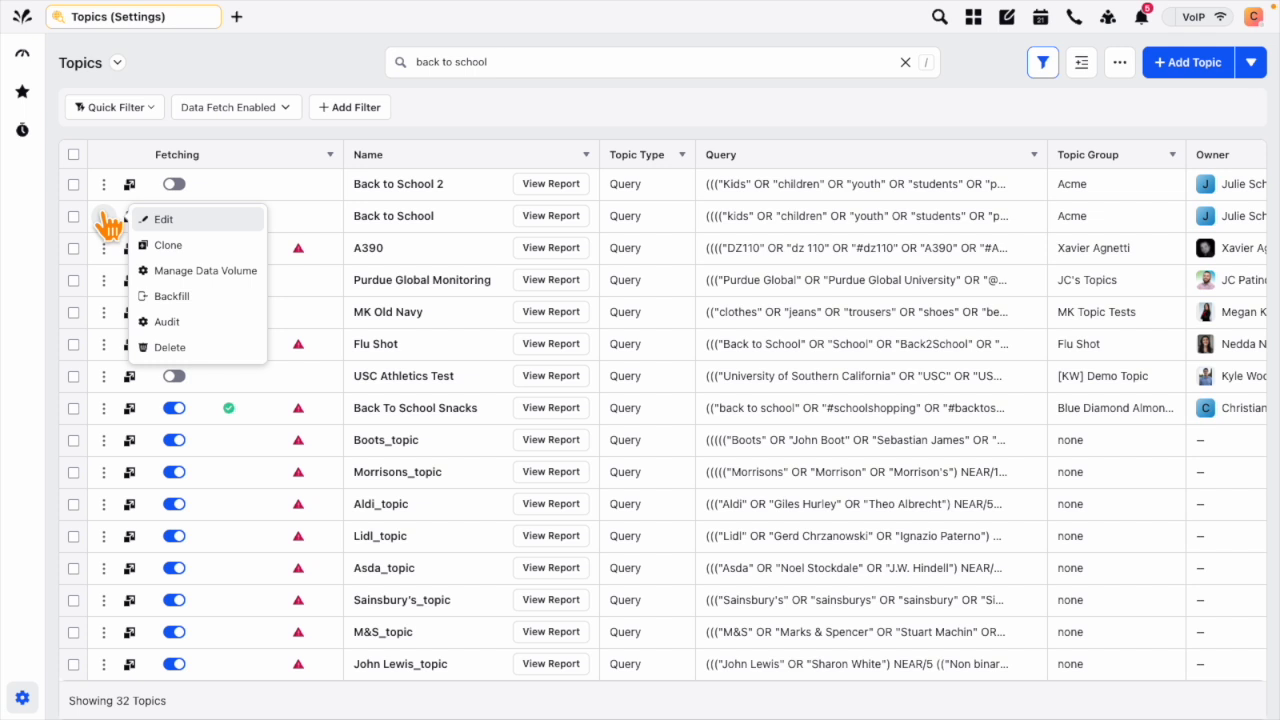
left_click(196, 283)
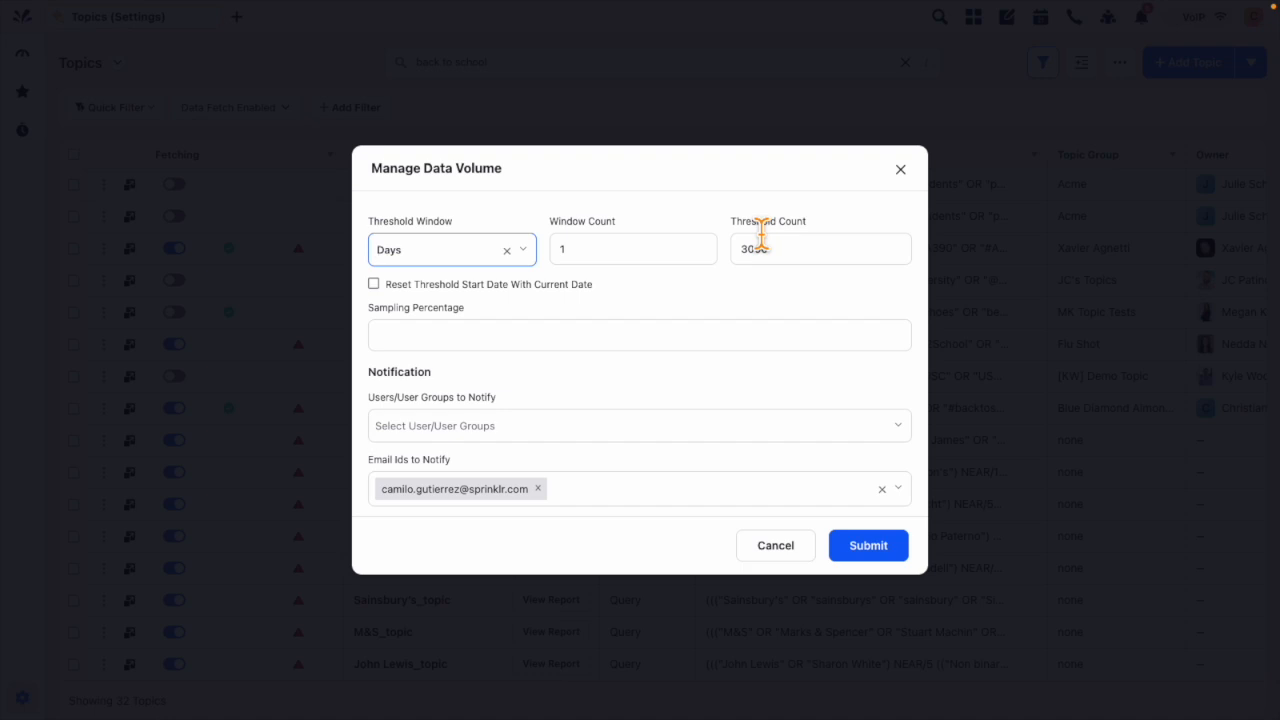
left_click(440, 256)
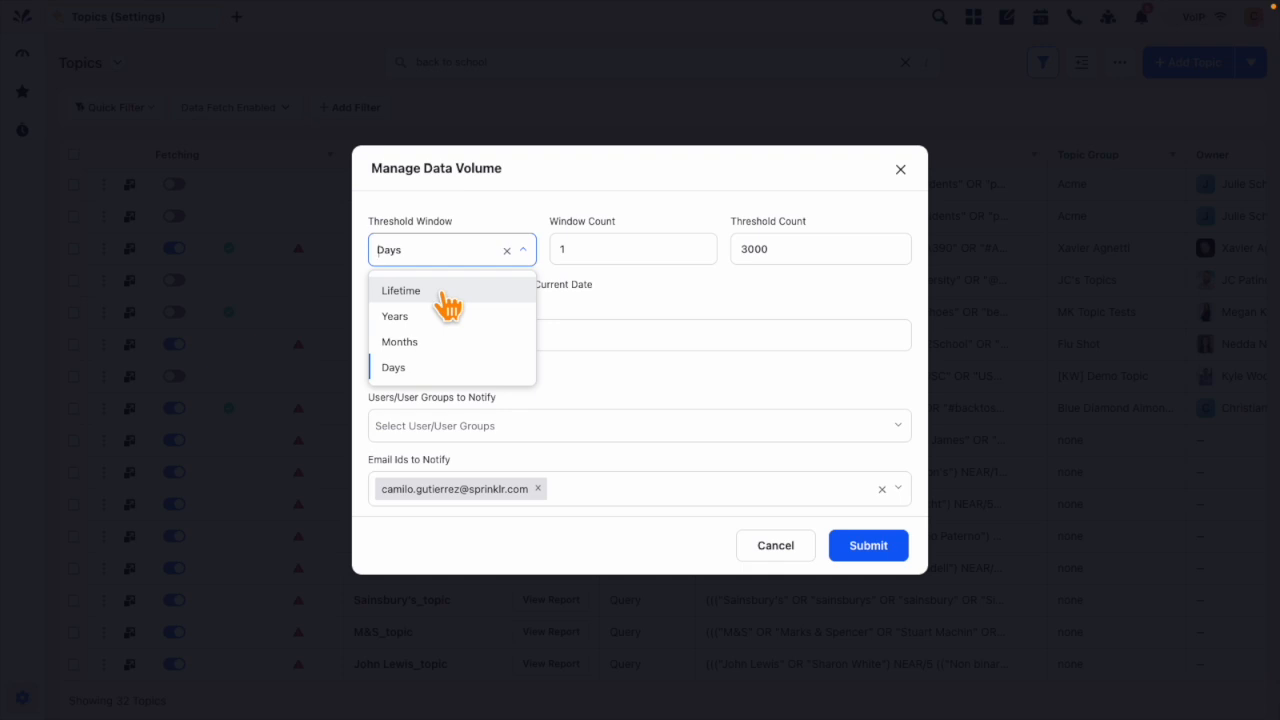
left_click(422, 344)
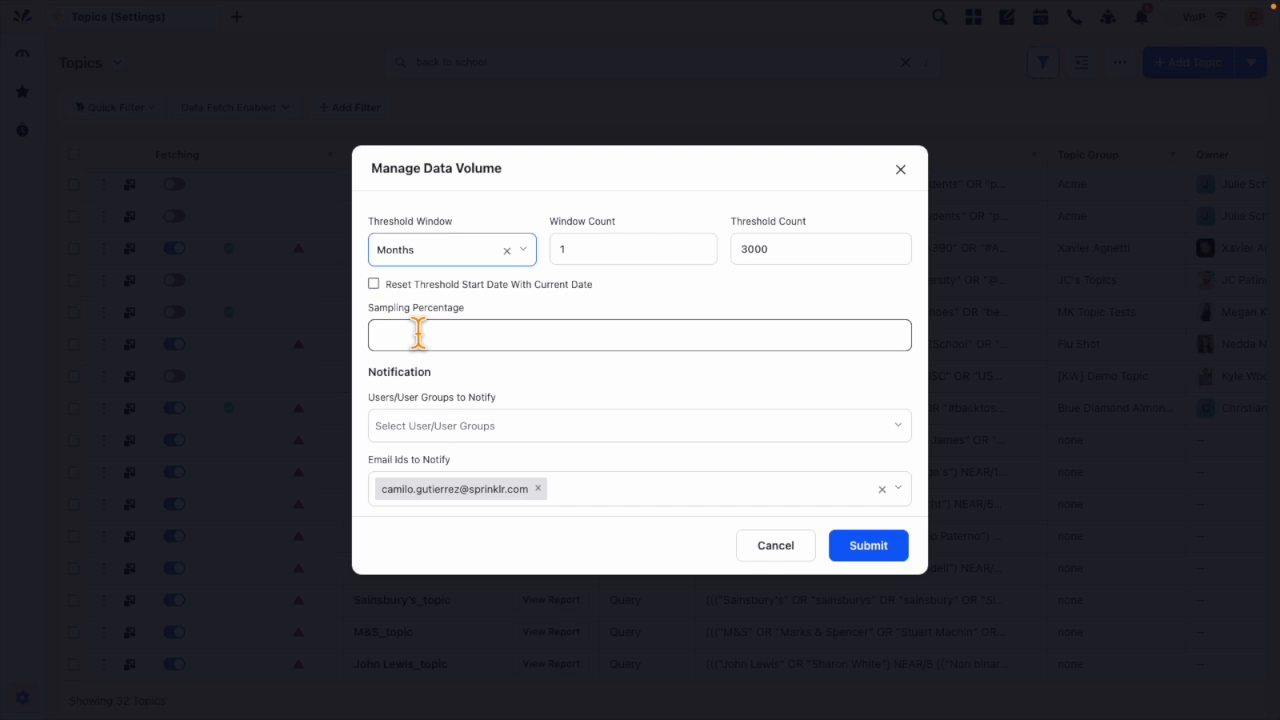
left_click(434, 251)
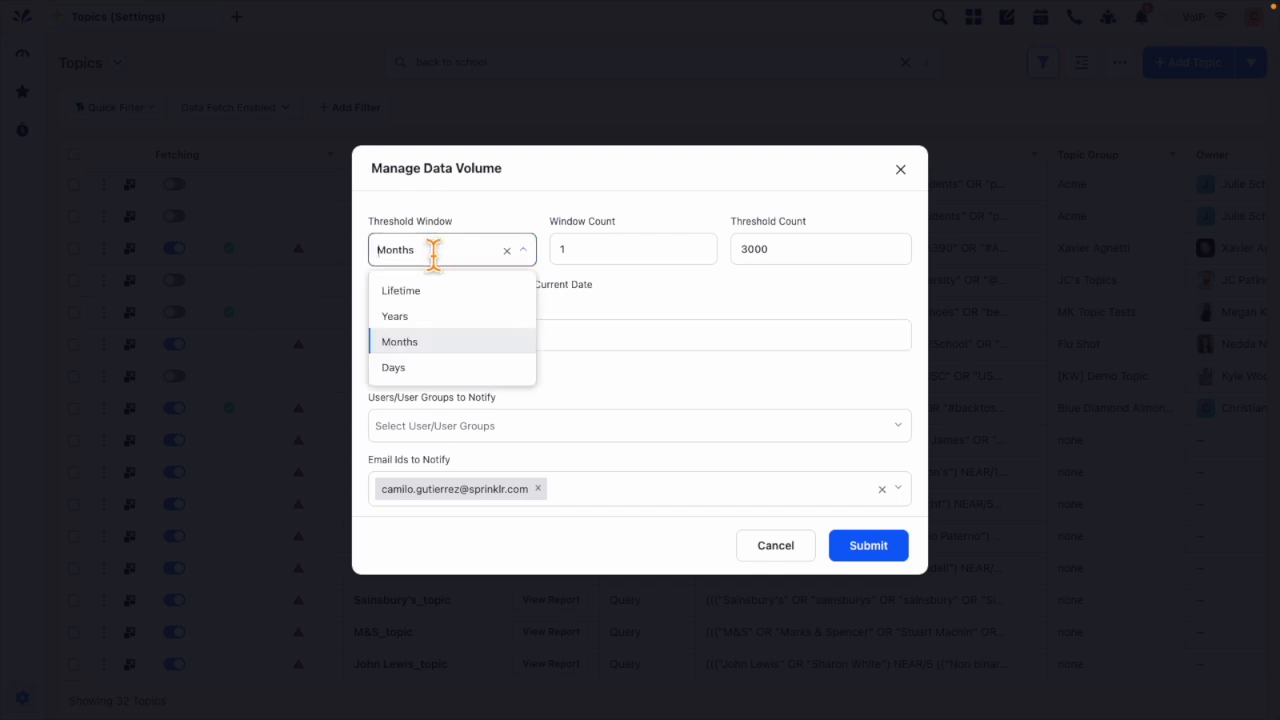
left_click(408, 368)
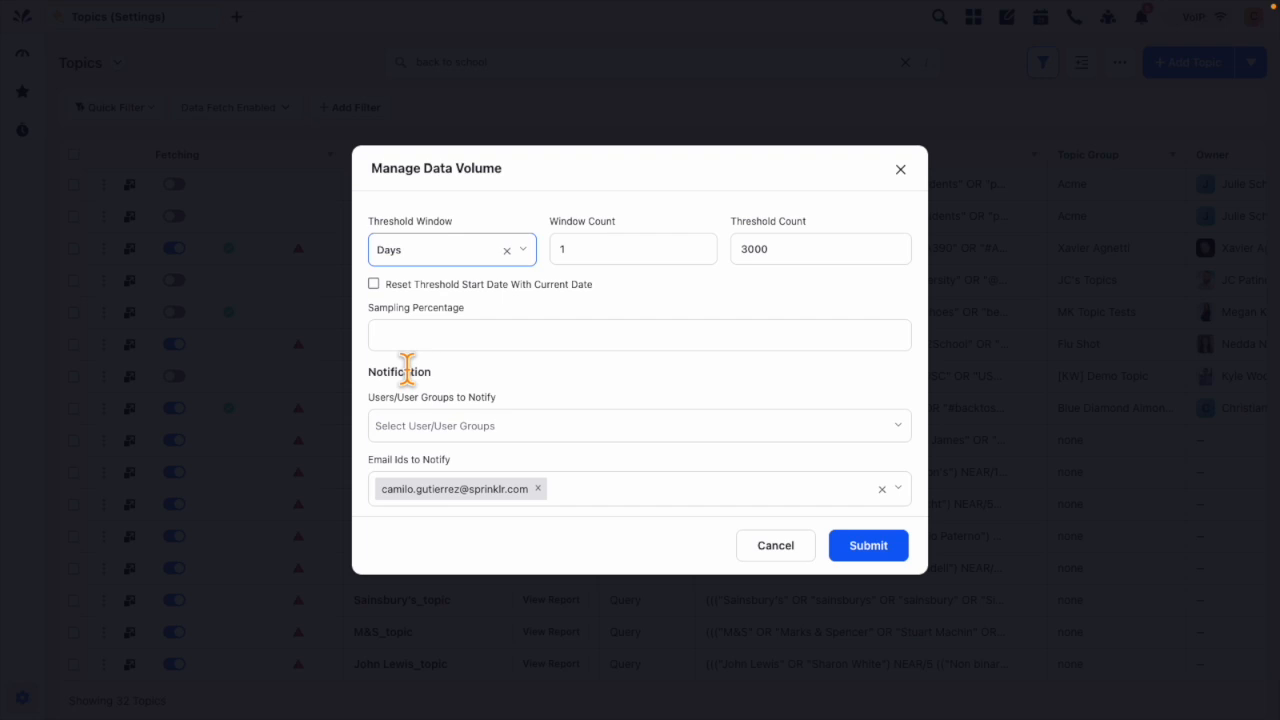
Step: Set the topic's threshold window to Months and its threshold count to 50000
left_click(437, 259)
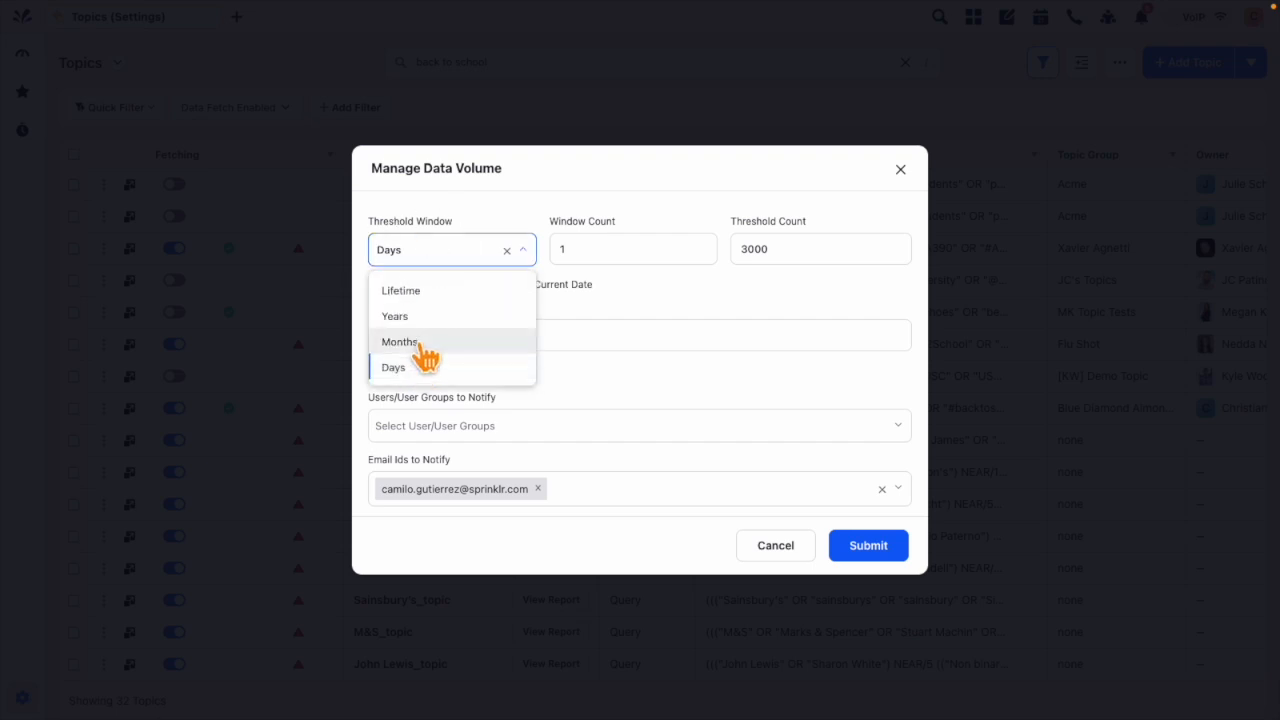
left_click(420, 340)
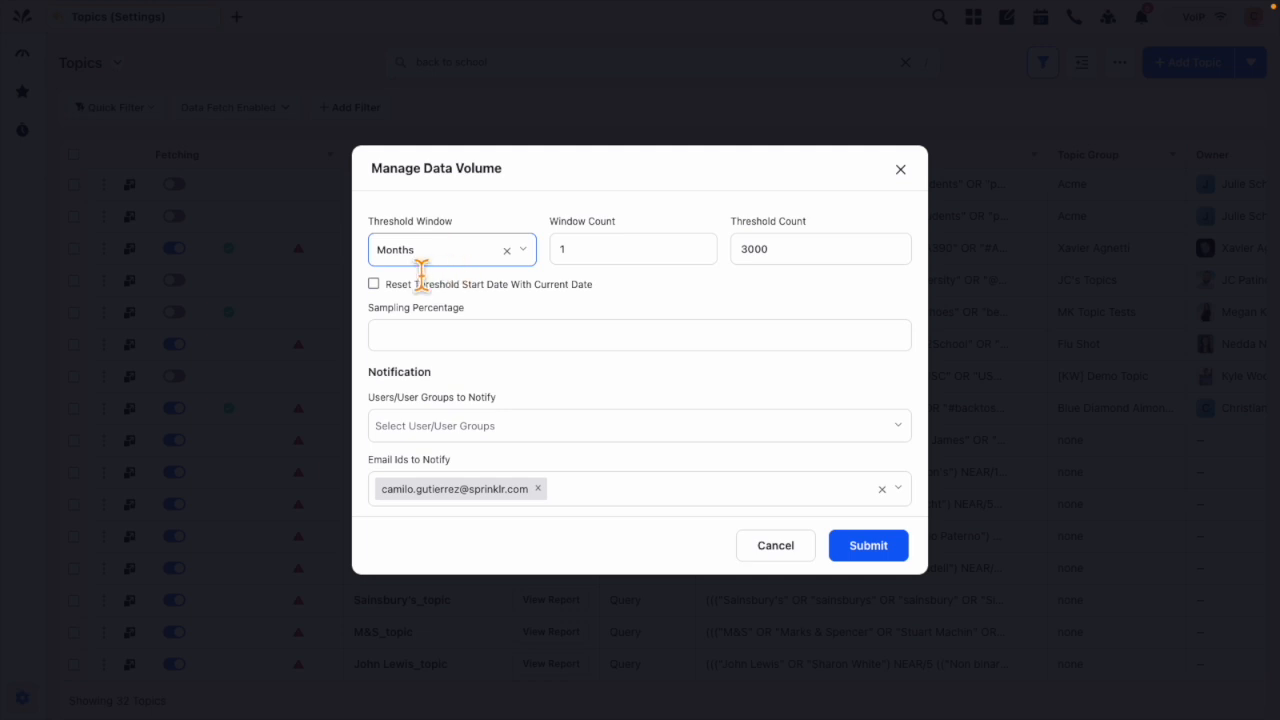
left_click(634, 262)
left_click(816, 256)
key("BackSpace")
key("BackSpace")
key("BackSpace")
key("BackSpace")
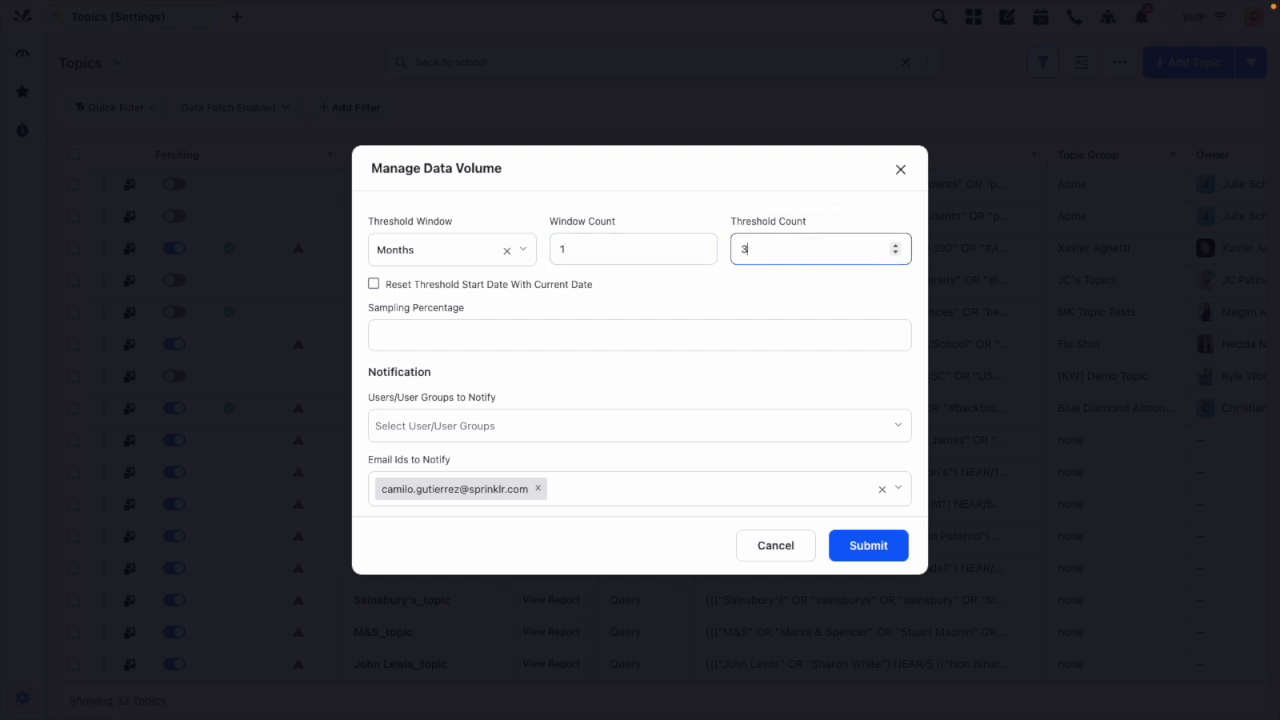
type("50000")
Step: Find the user by first name and add them to the users/user groups to notify
left_click_drag(376, 371, 455, 380)
left_click(456, 382)
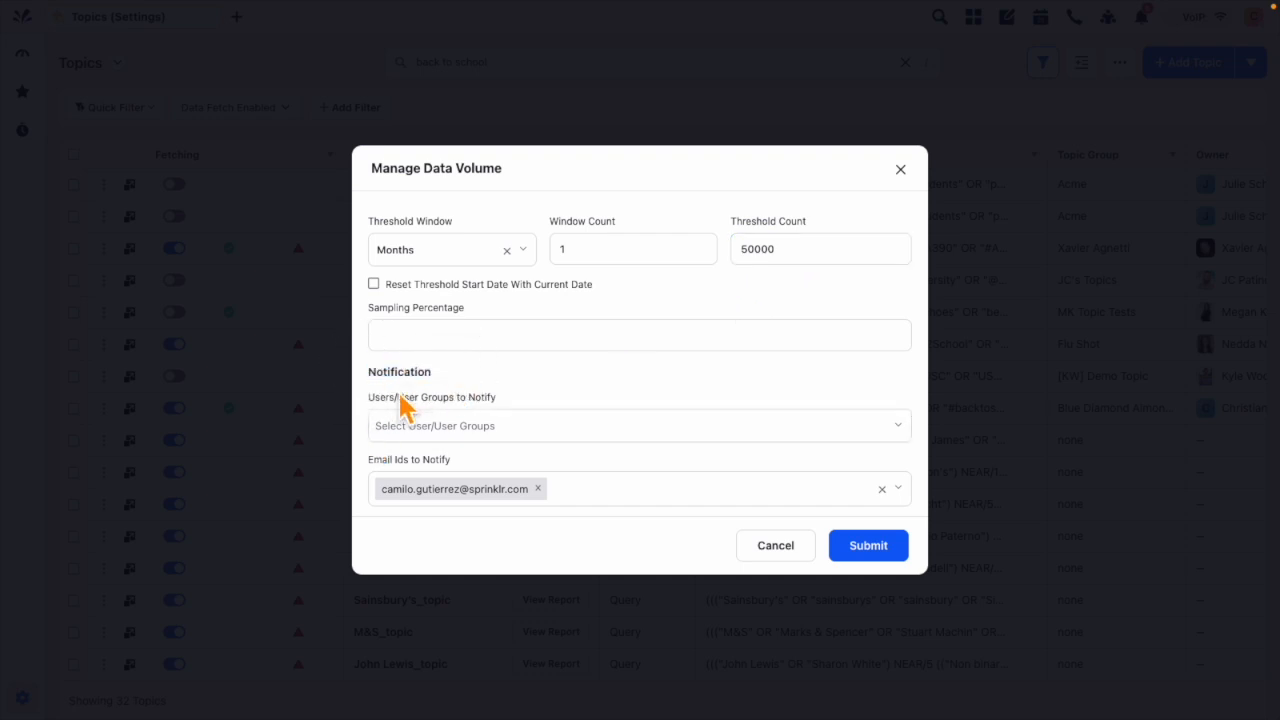
left_click(475, 428)
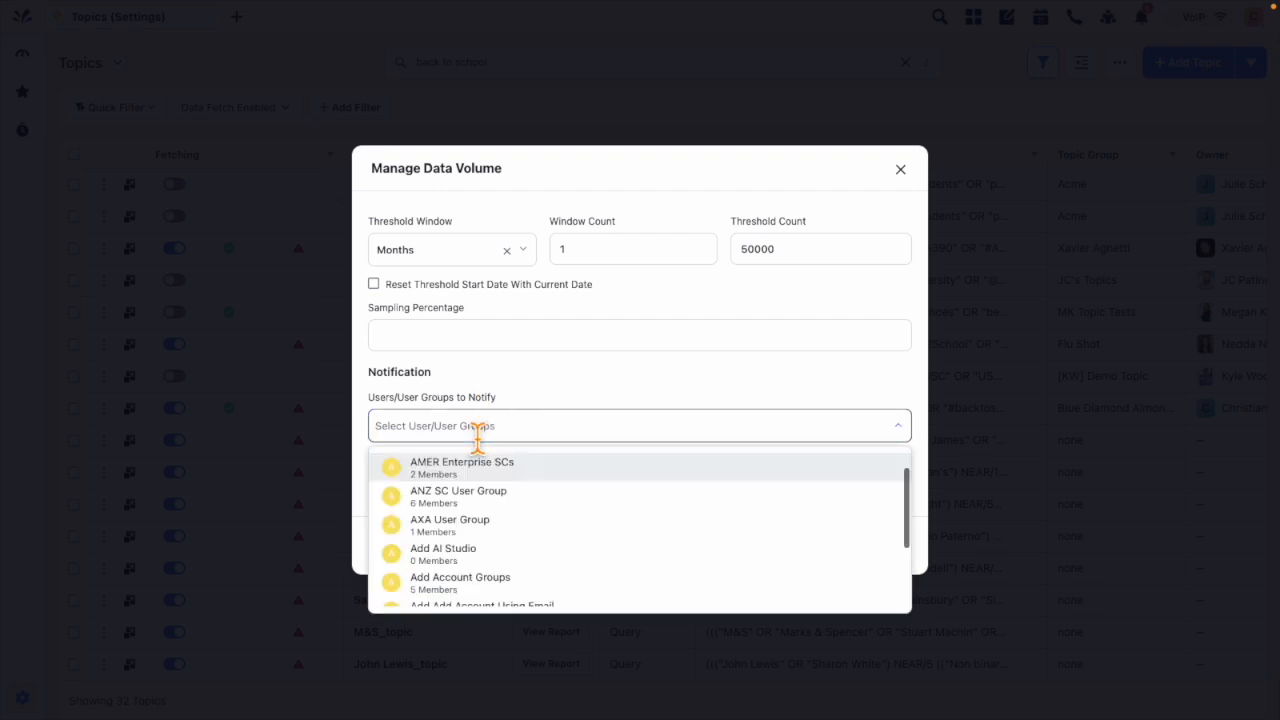
type("camilo")
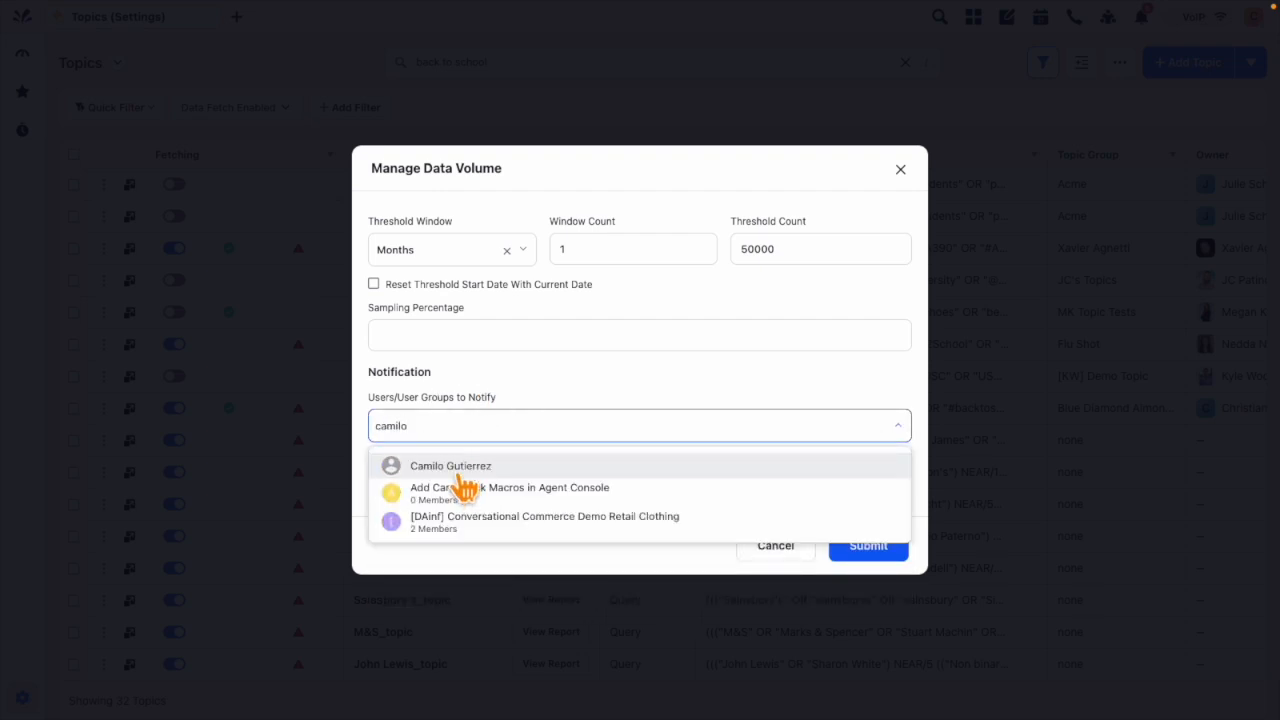
left_click(452, 474)
left_click(548, 390)
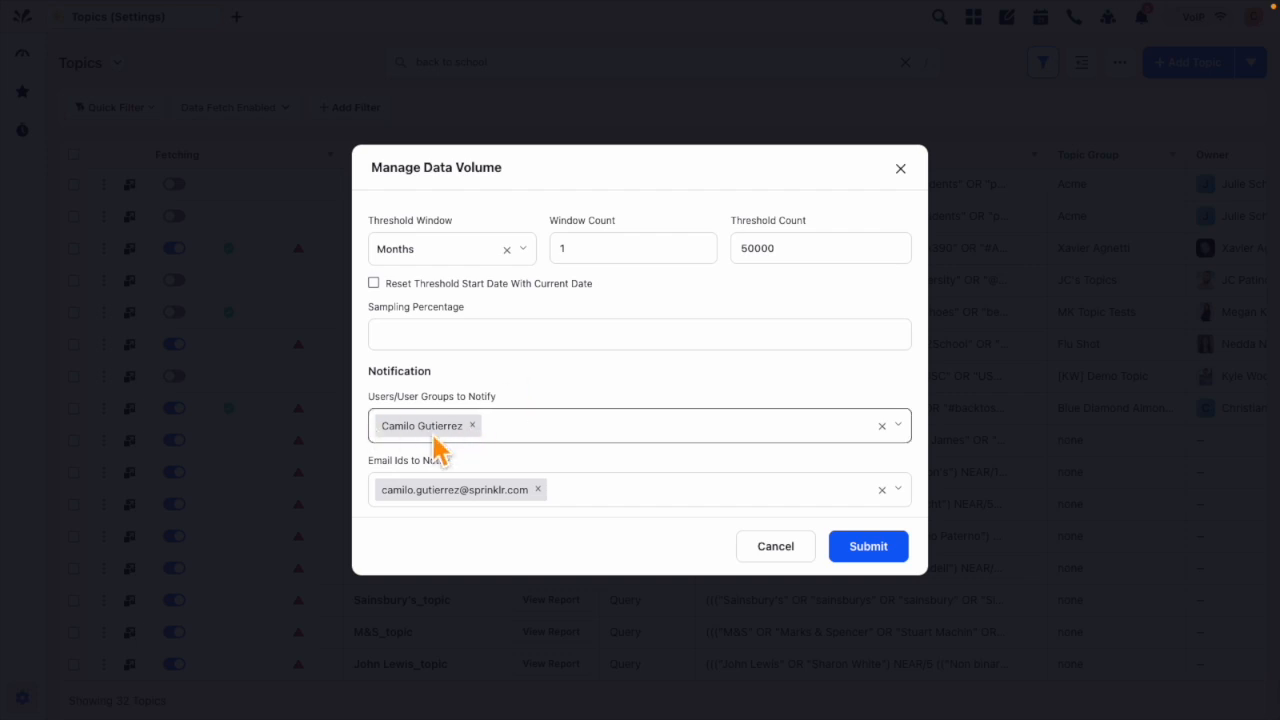
Step: Remove and re-enter the notification e-mail address, and submit the topic's data volume settings
left_click(537, 489)
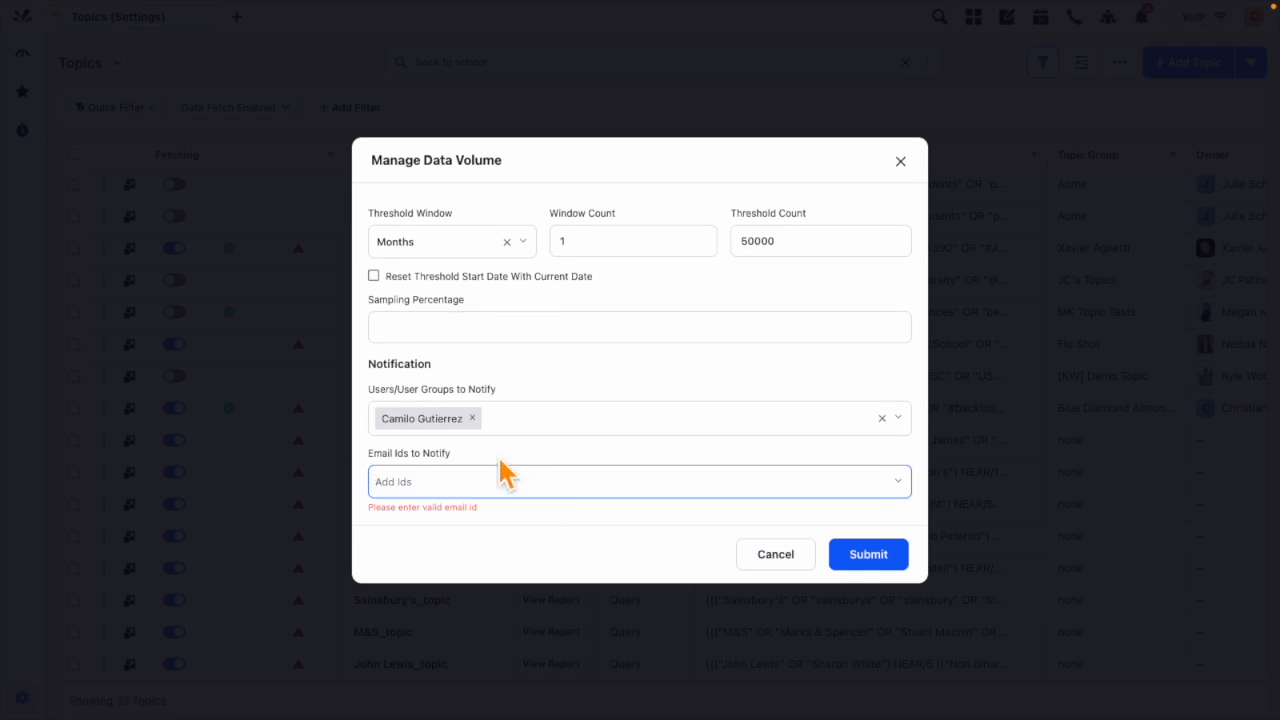
type("cami")
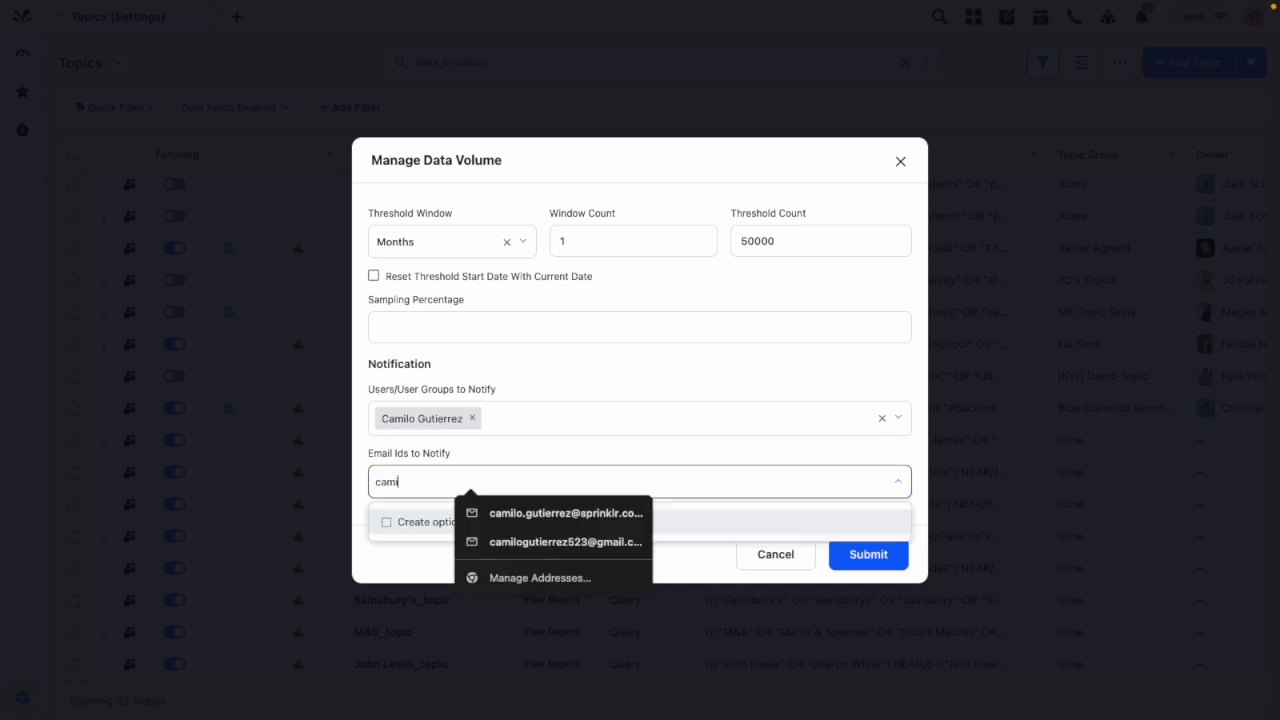
left_click(575, 514)
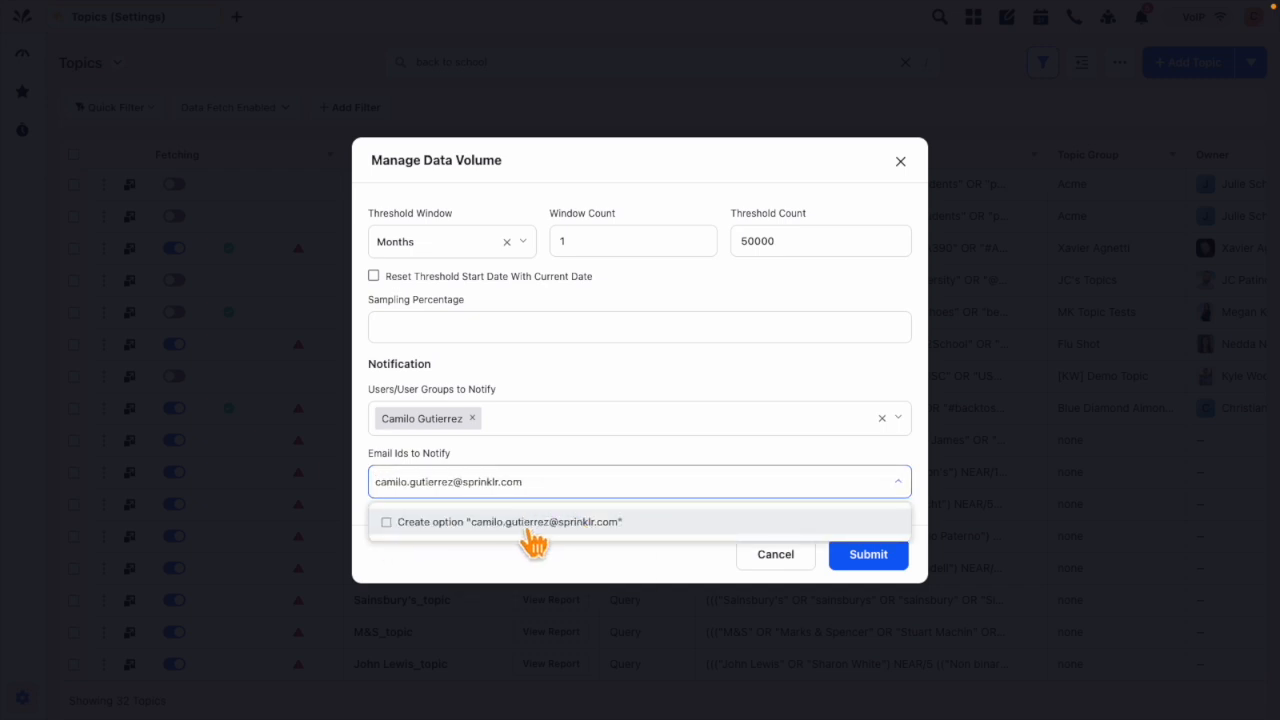
left_click(530, 522)
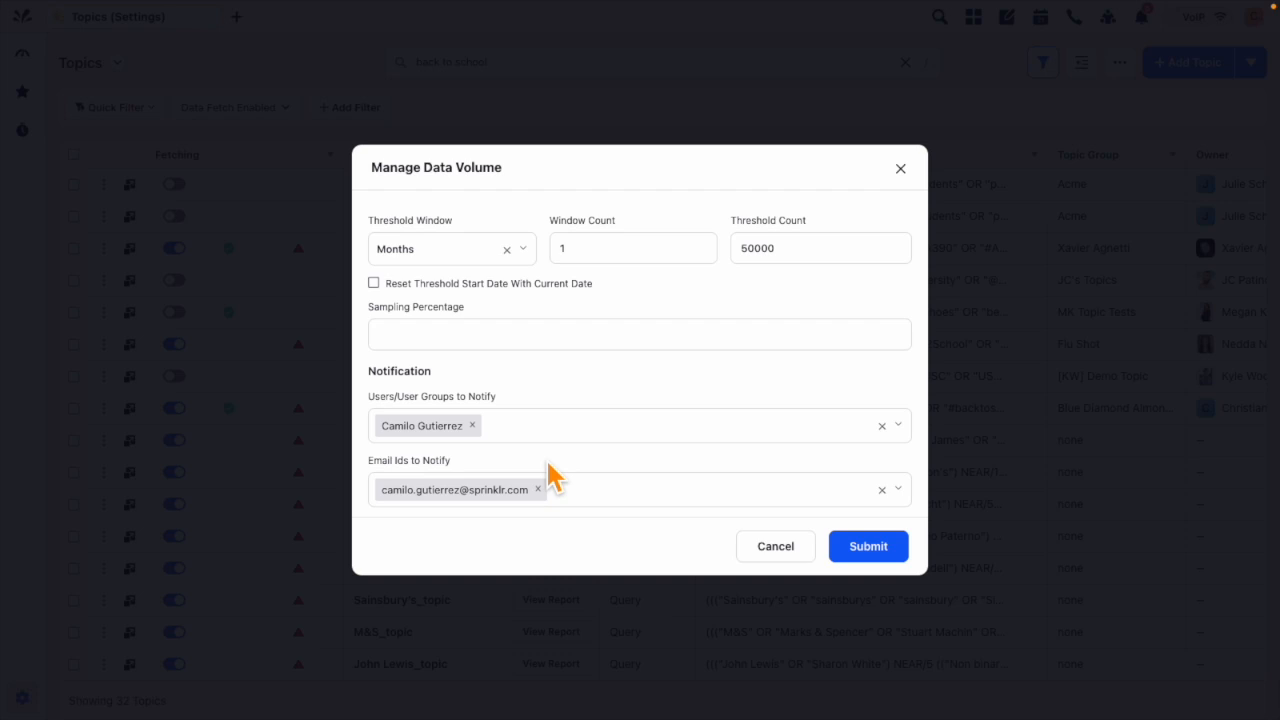
left_click(866, 550)
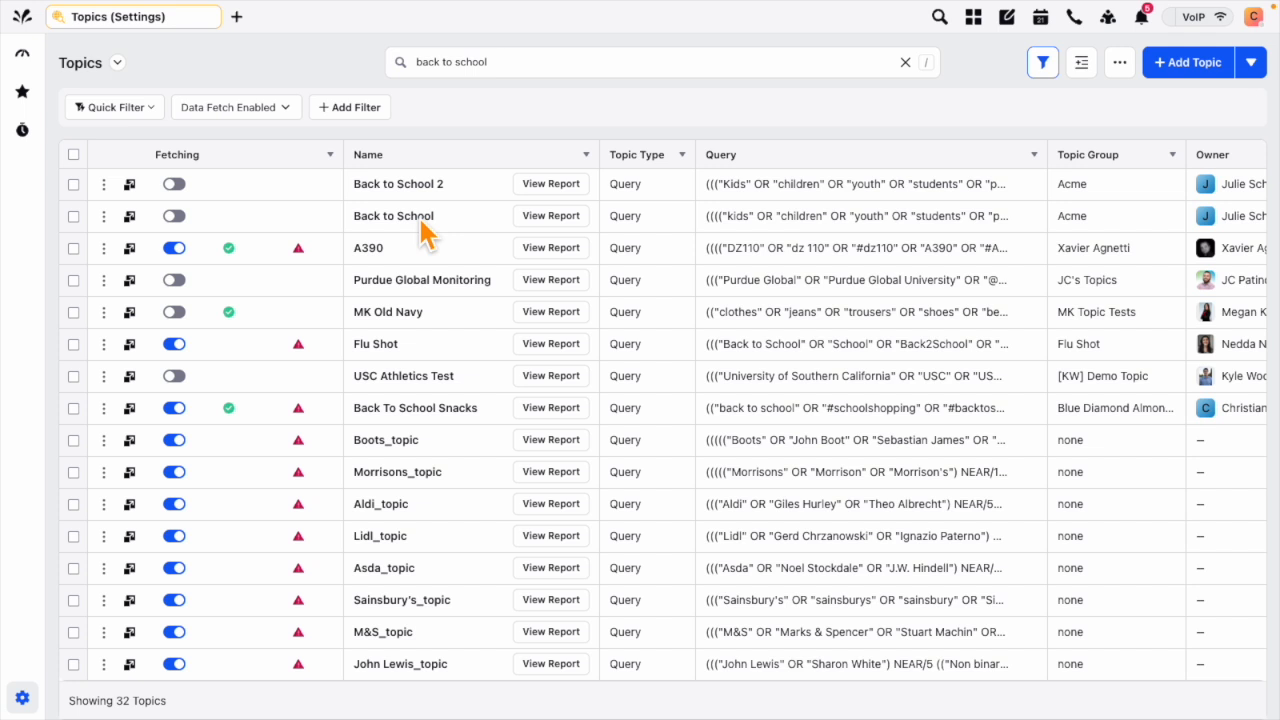
Step: Group the topics list by Topic Group
left_click(1082, 64)
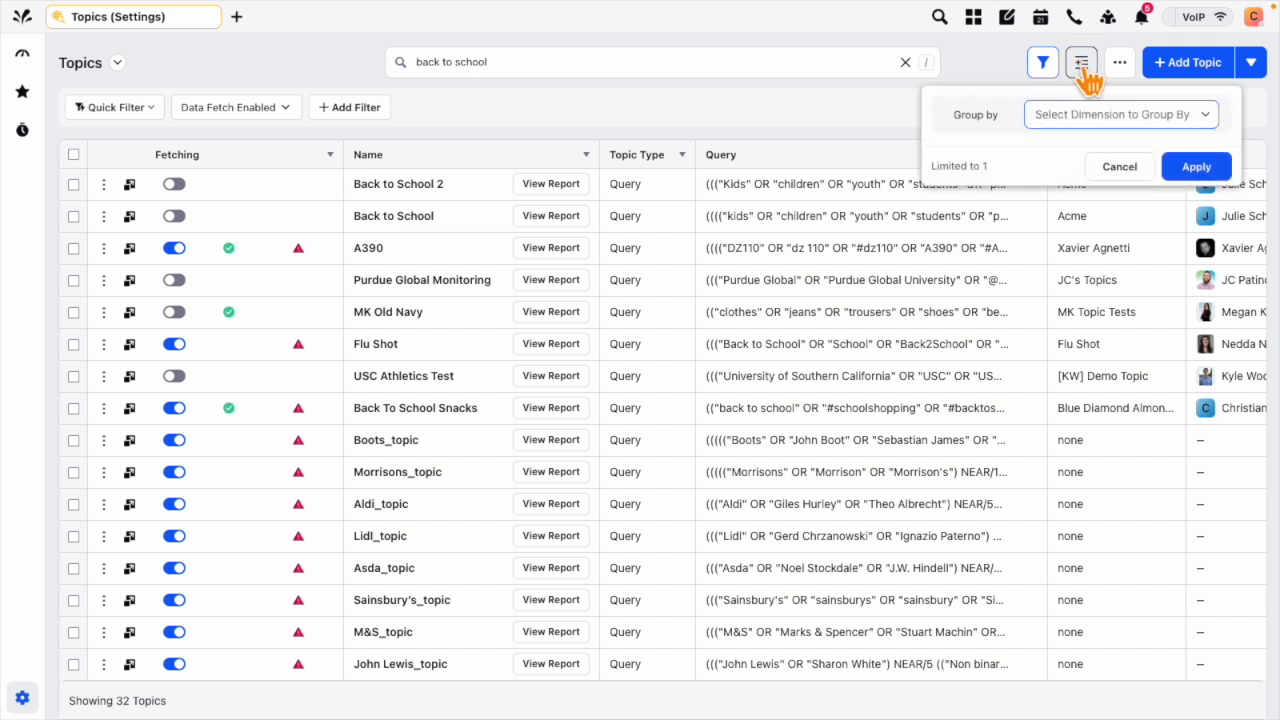
type("top")
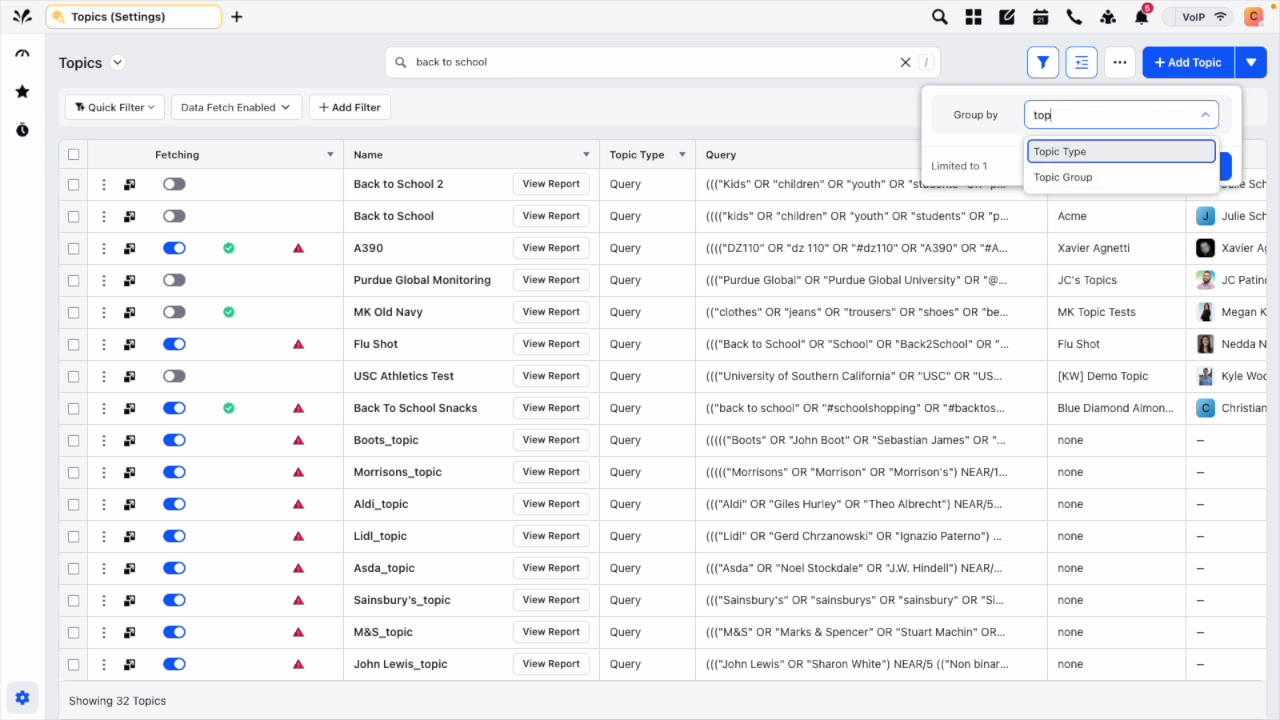
left_click(1060, 177)
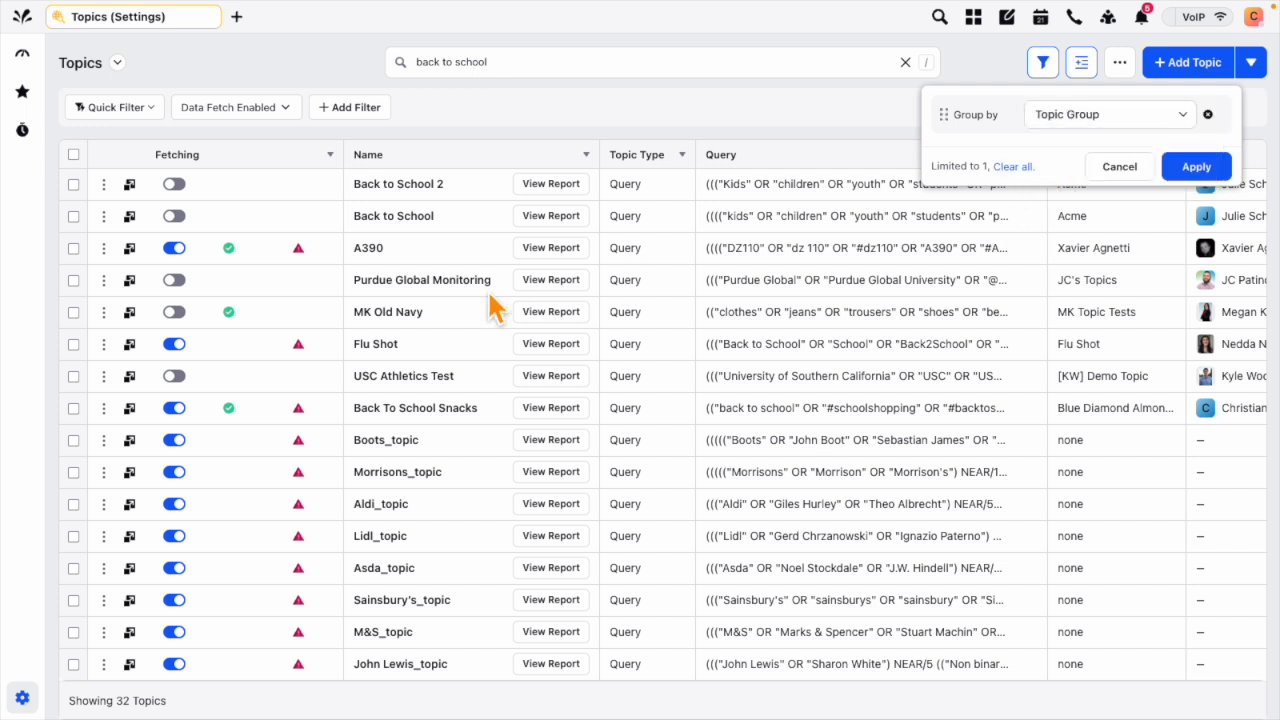
scroll(402, 527, "down", 1)
scroll(402, 527, "up", 1)
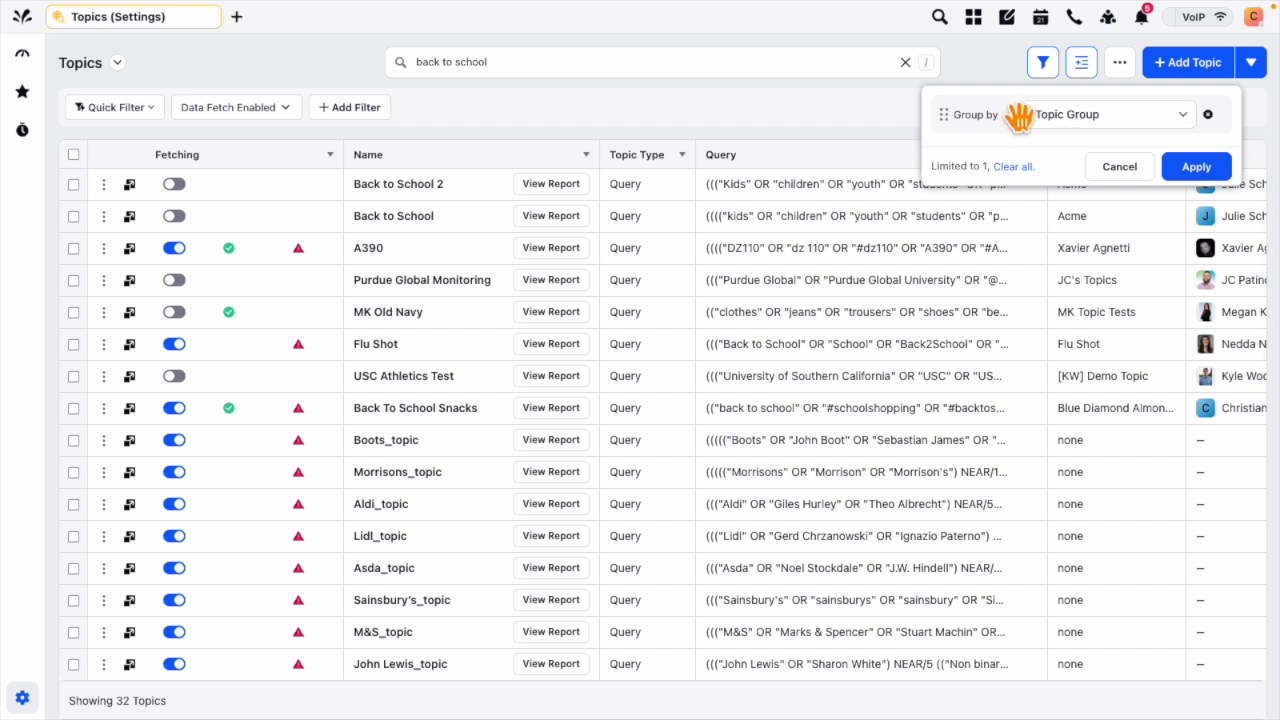
left_click(1205, 168)
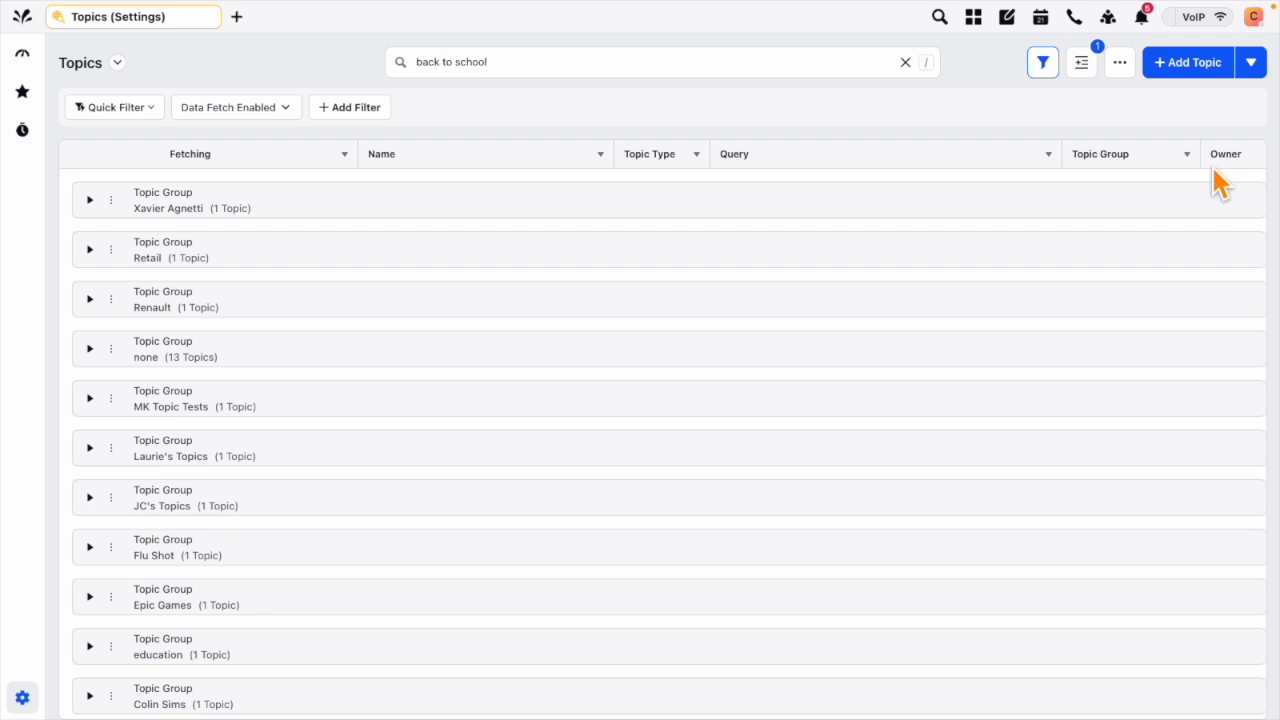
Step: Open the data volume settings of the Bank & Insurance topic group
scroll(590, 428, "down", 2)
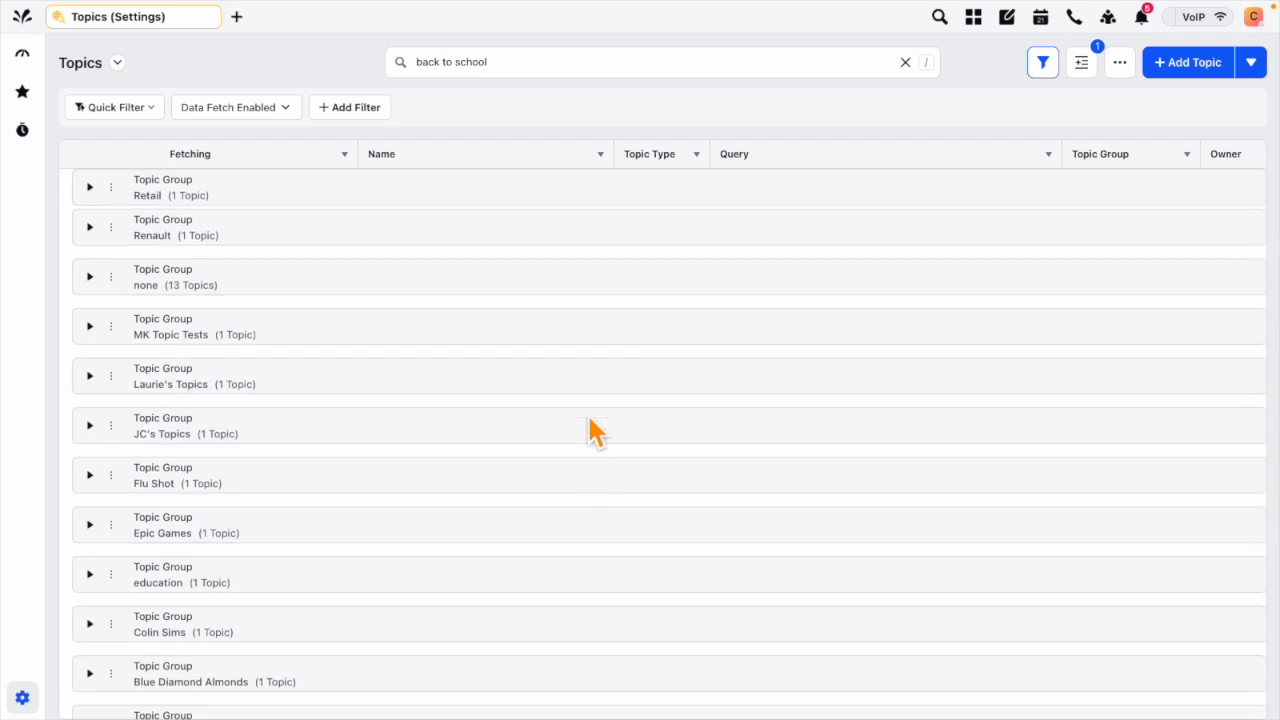
scroll(367, 566, "down", 5)
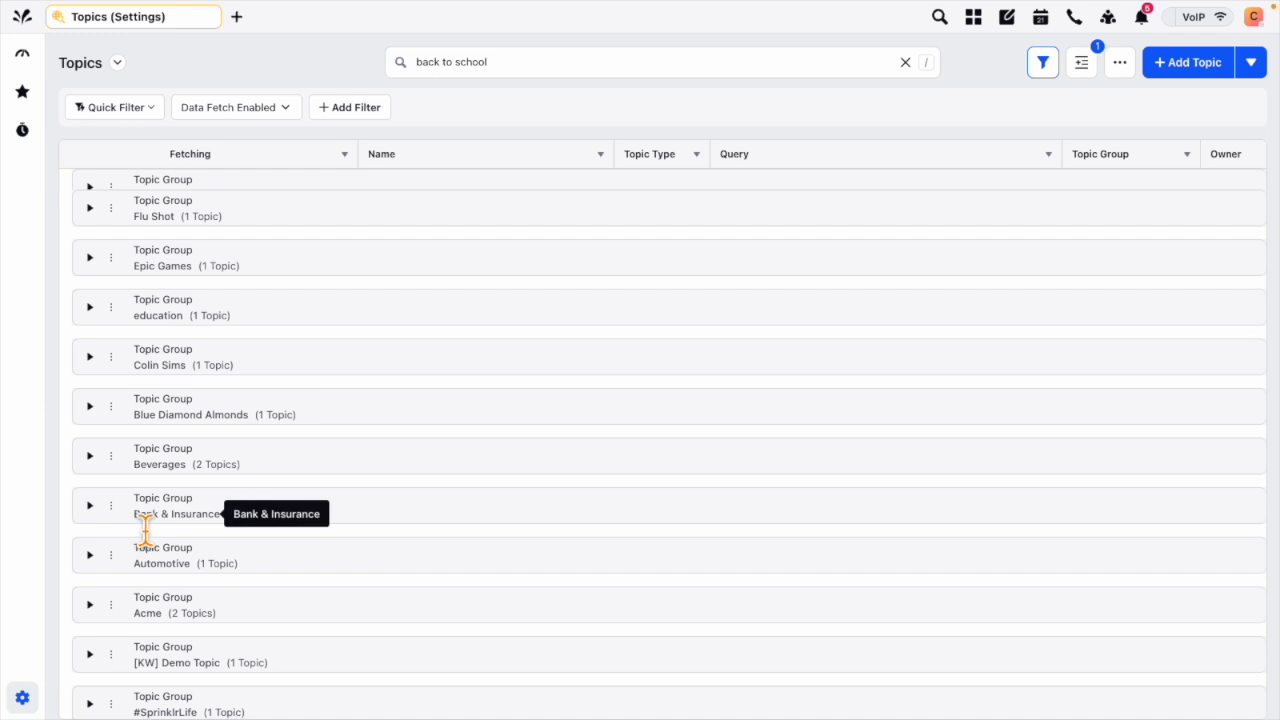
left_click(112, 507)
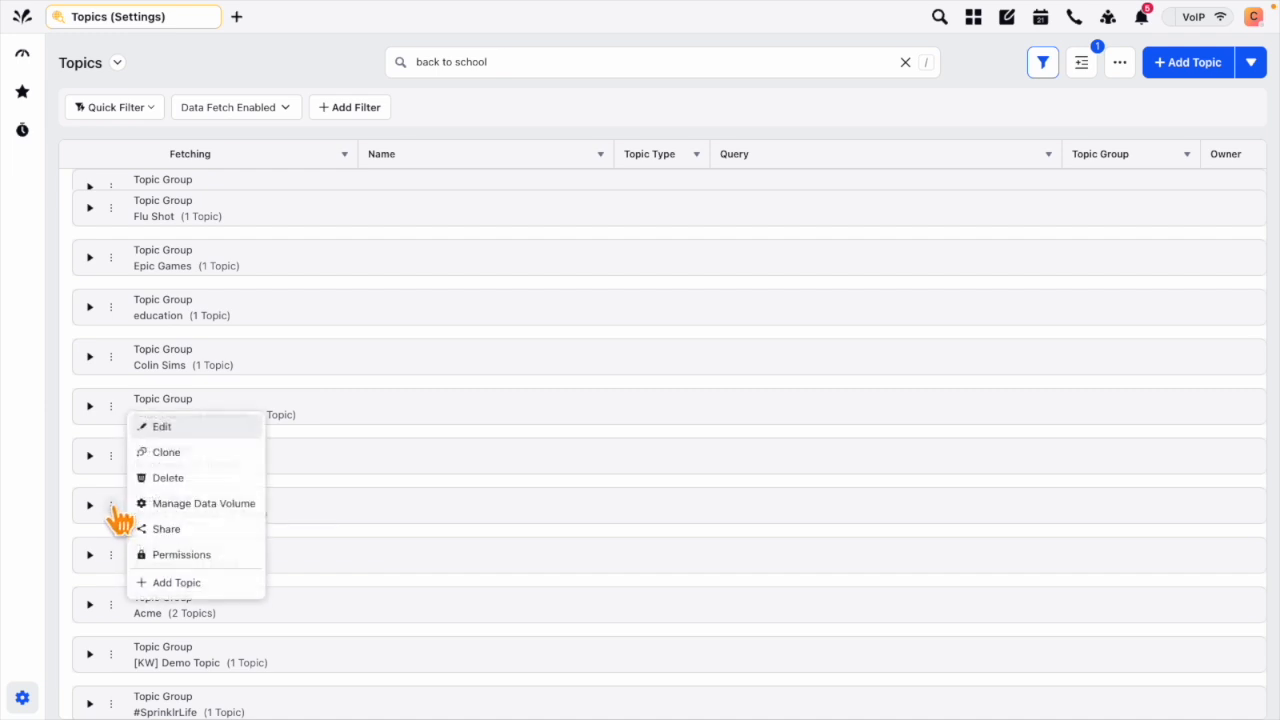
left_click(193, 505)
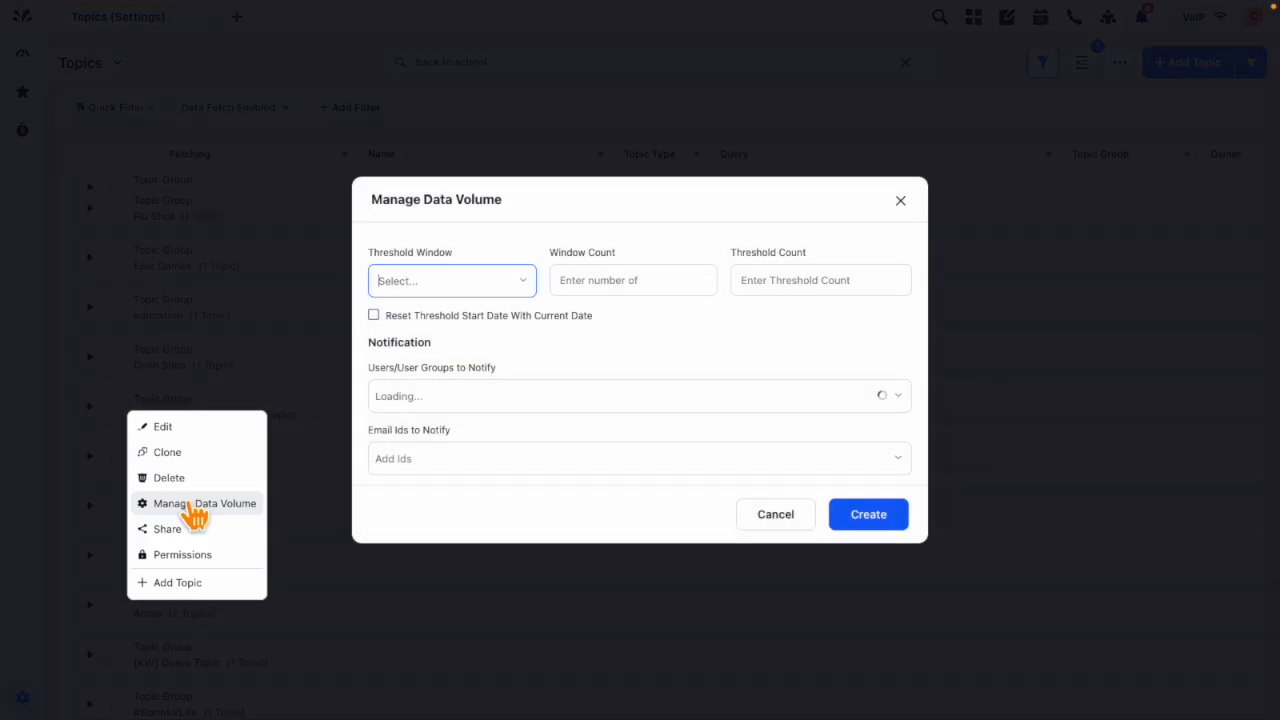
Step: Set the topic group's threshold window to Months, its window count to 1 and its threshold count to 50000
left_click(490, 290)
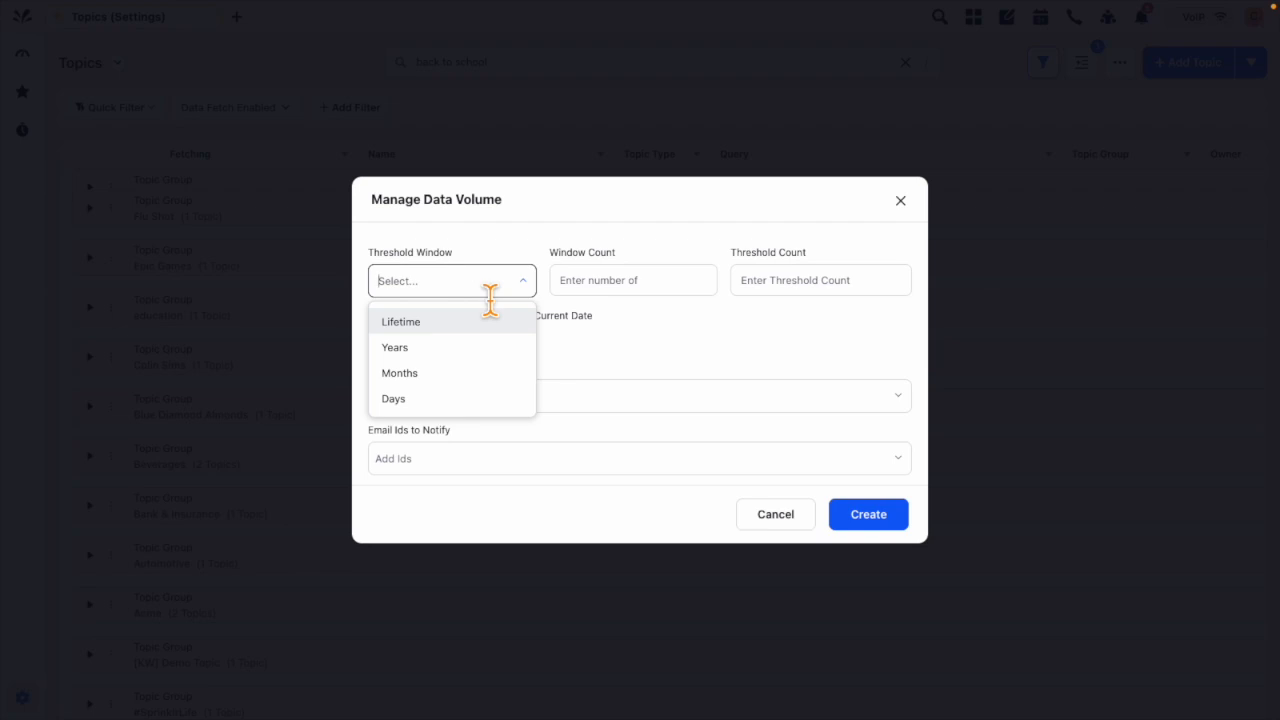
left_click(425, 376)
left_click(645, 279)
type("1")
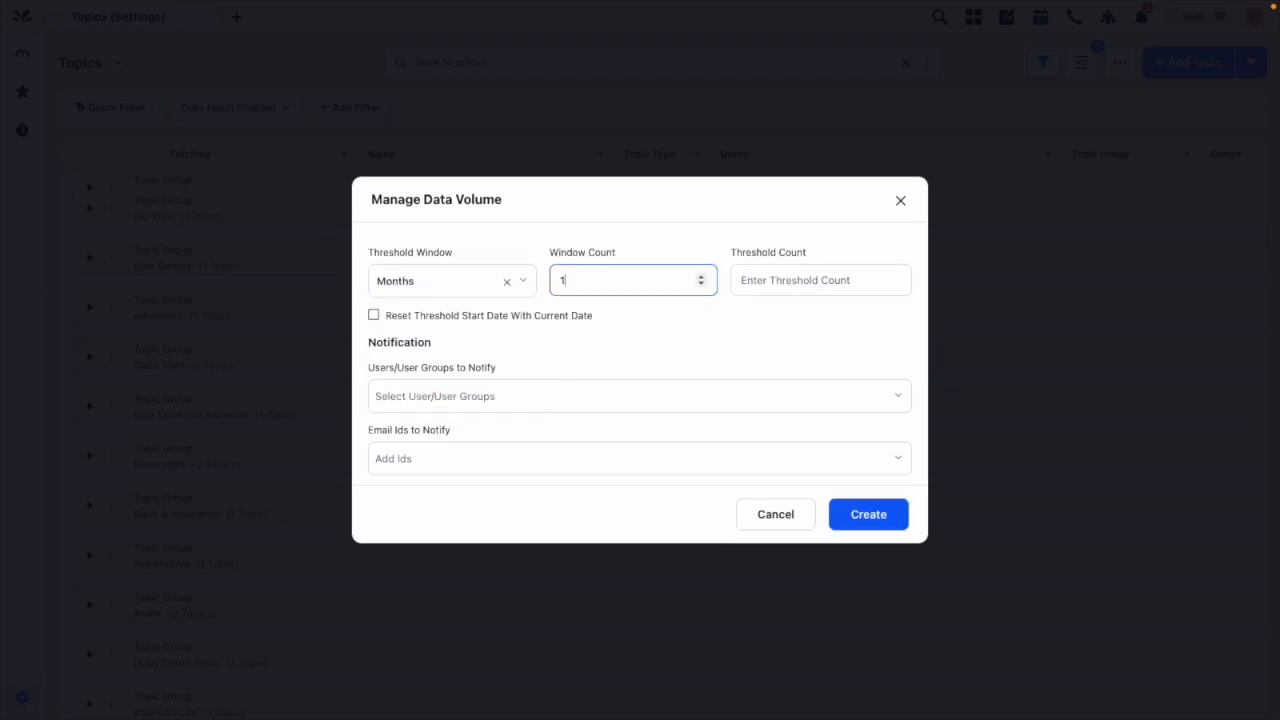
left_click(789, 281)
type("600")
type("0000")
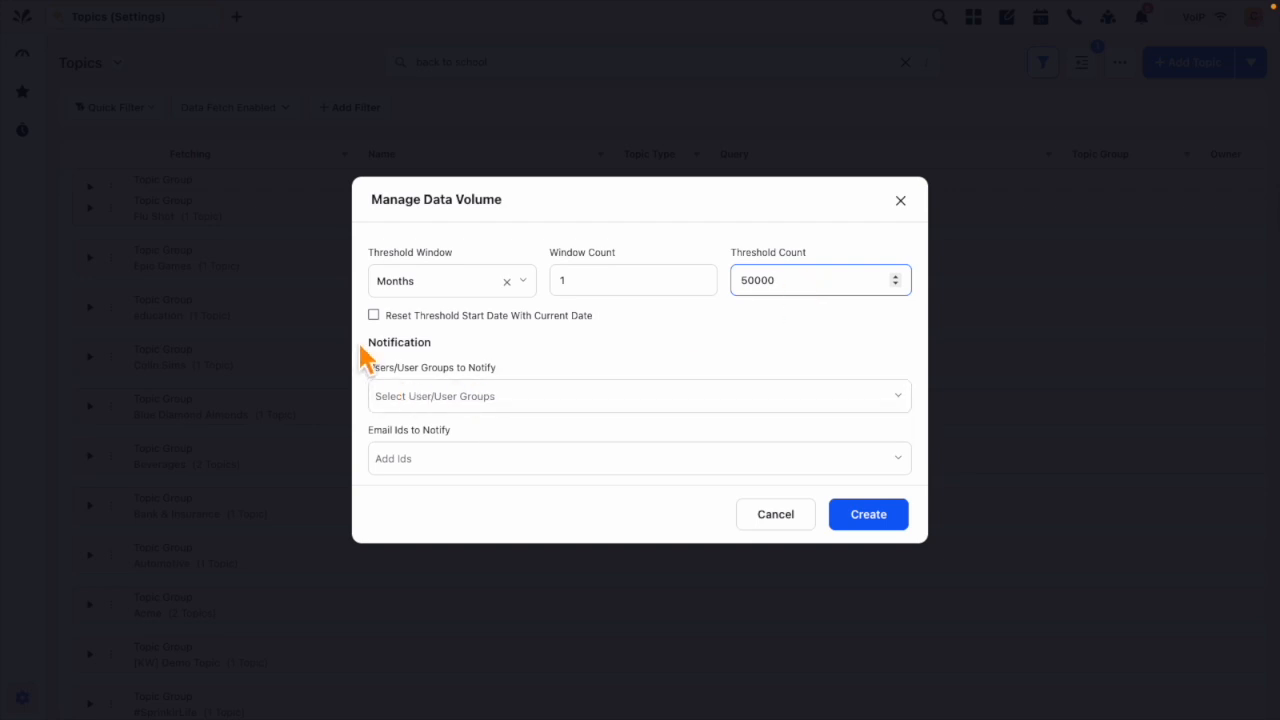
Step: Find the user by first name, add them to the users/user groups to notify, and close the dialog without creating the threshold
left_click(506, 402)
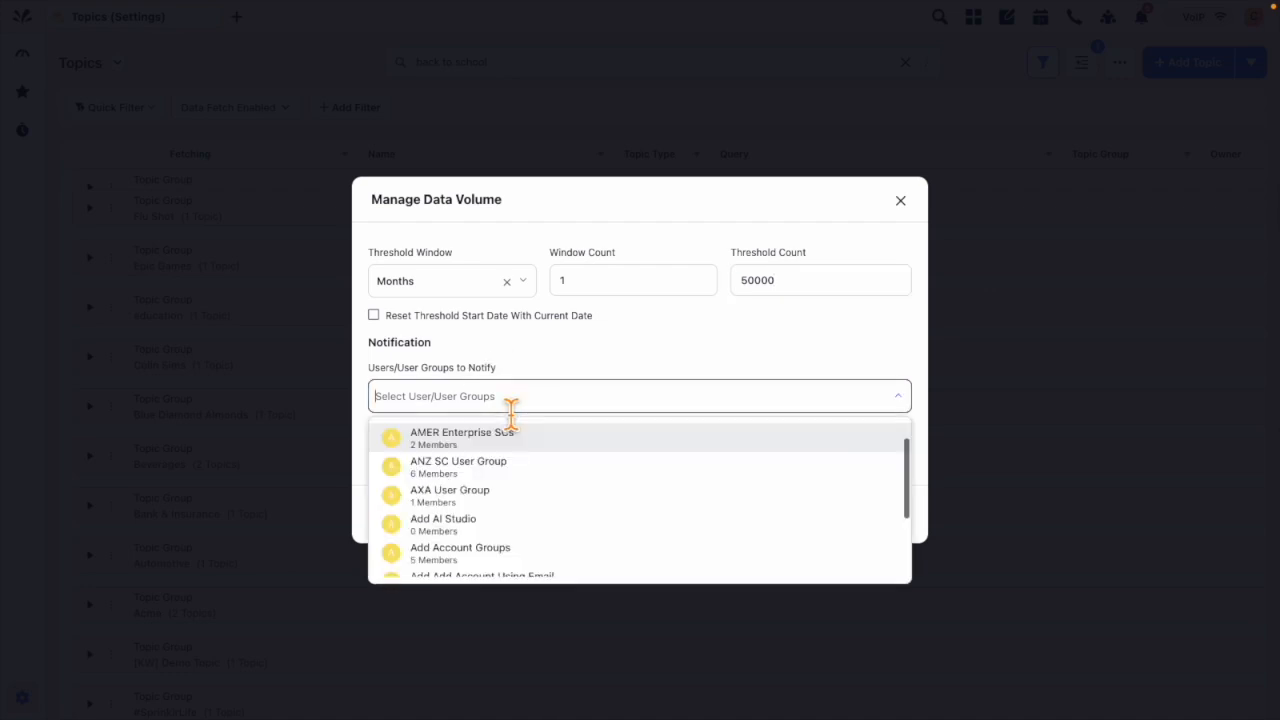
type("cami")
left_click(462, 438)
left_click(552, 358)
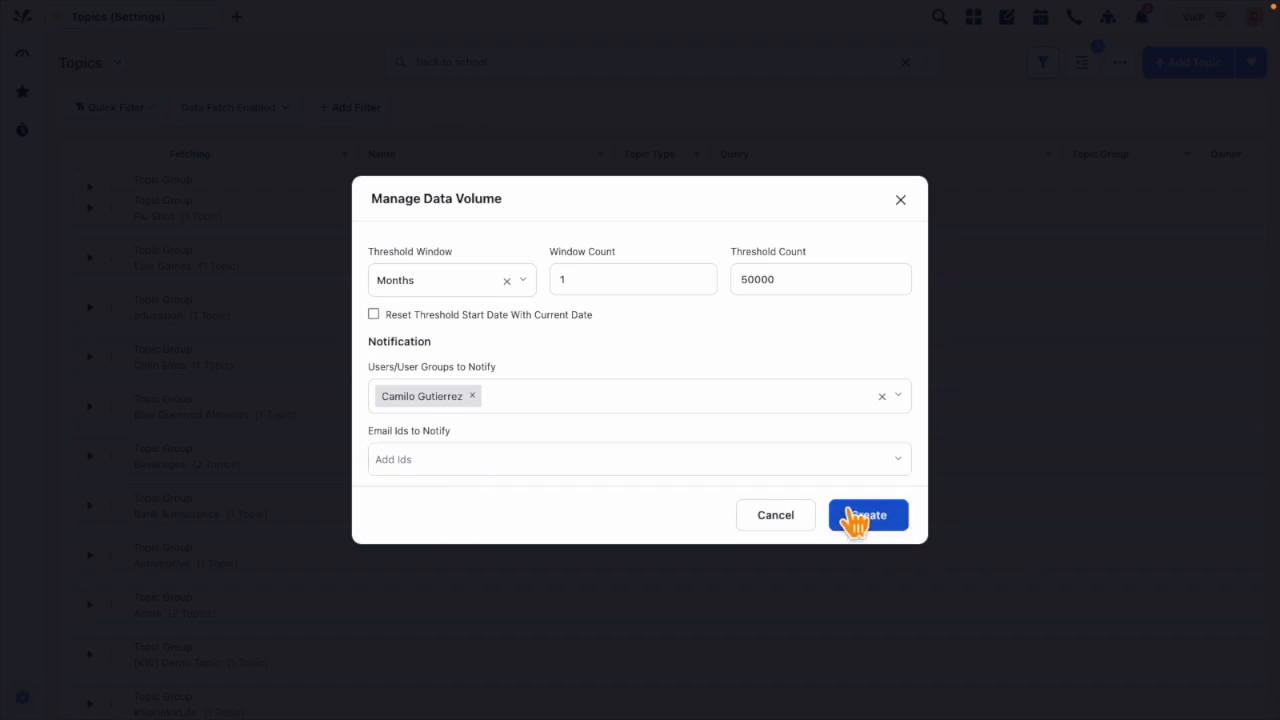
left_click(900, 200)
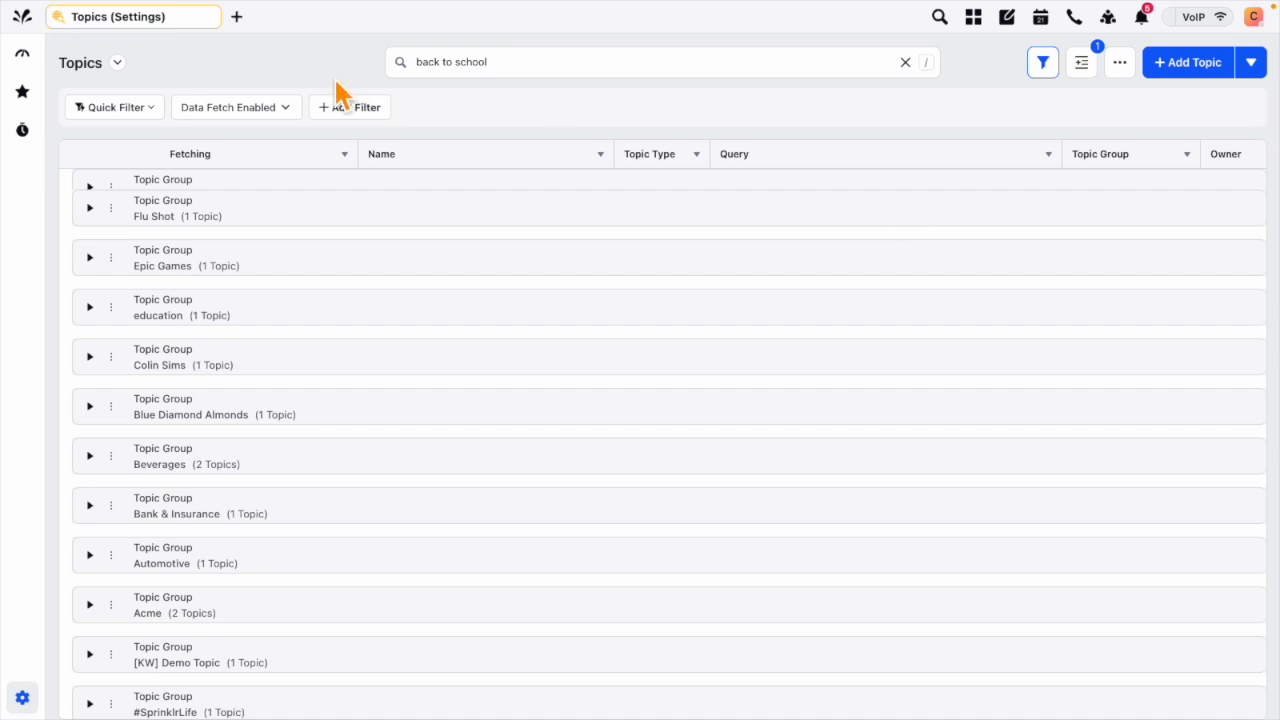
Step: Open the Volume Threshold page of Sprinklr Insights' Listening Settings in a new tab
left_click(237, 16)
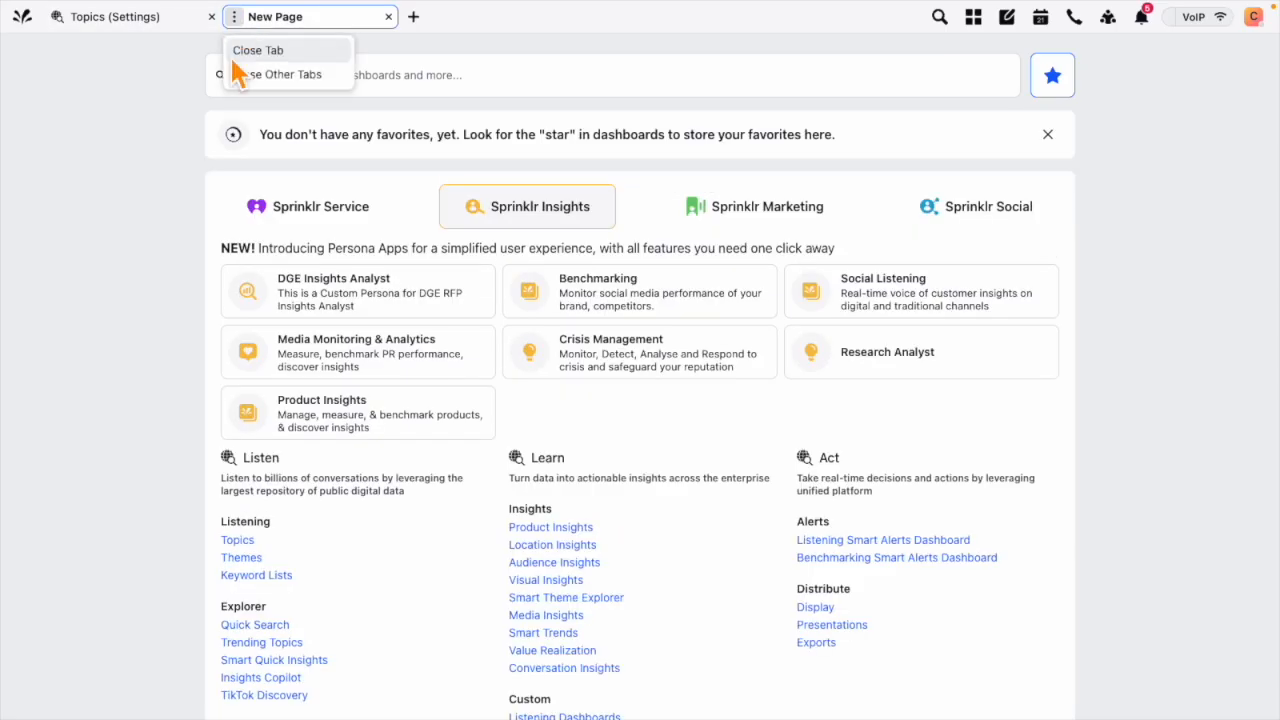
scroll(125, 414, "down", 2)
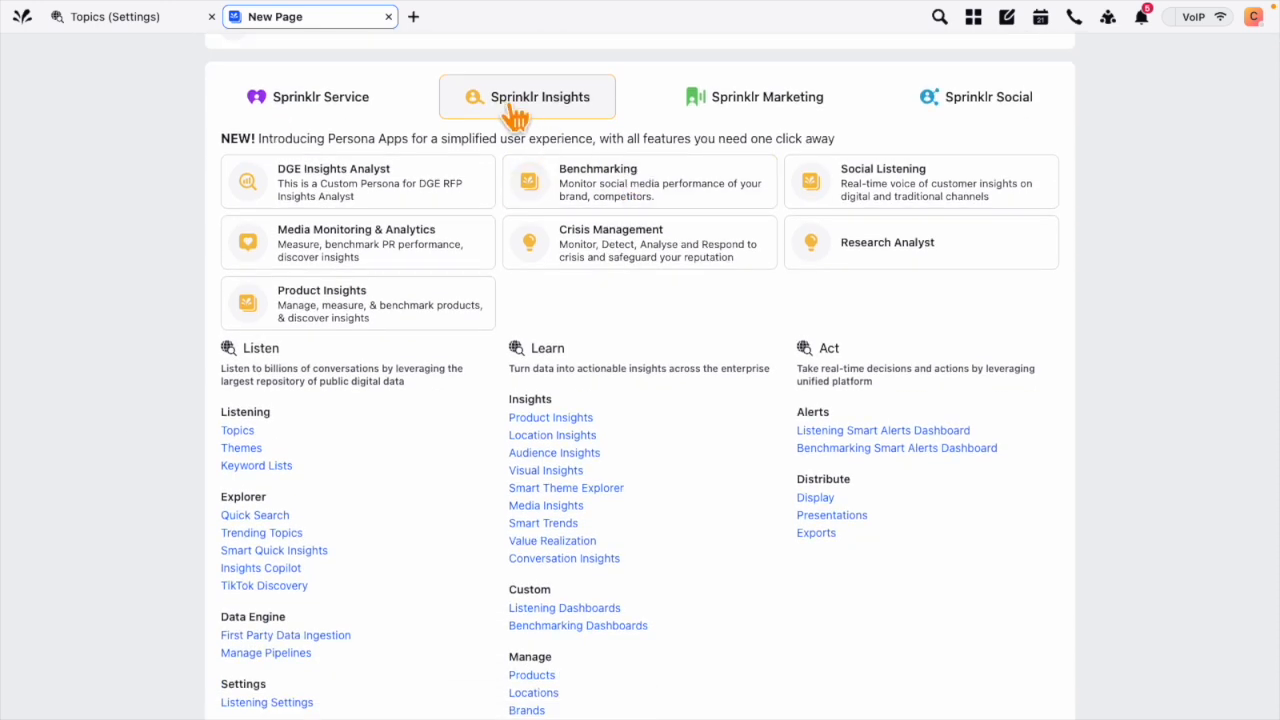
scroll(437, 466, "down", 1)
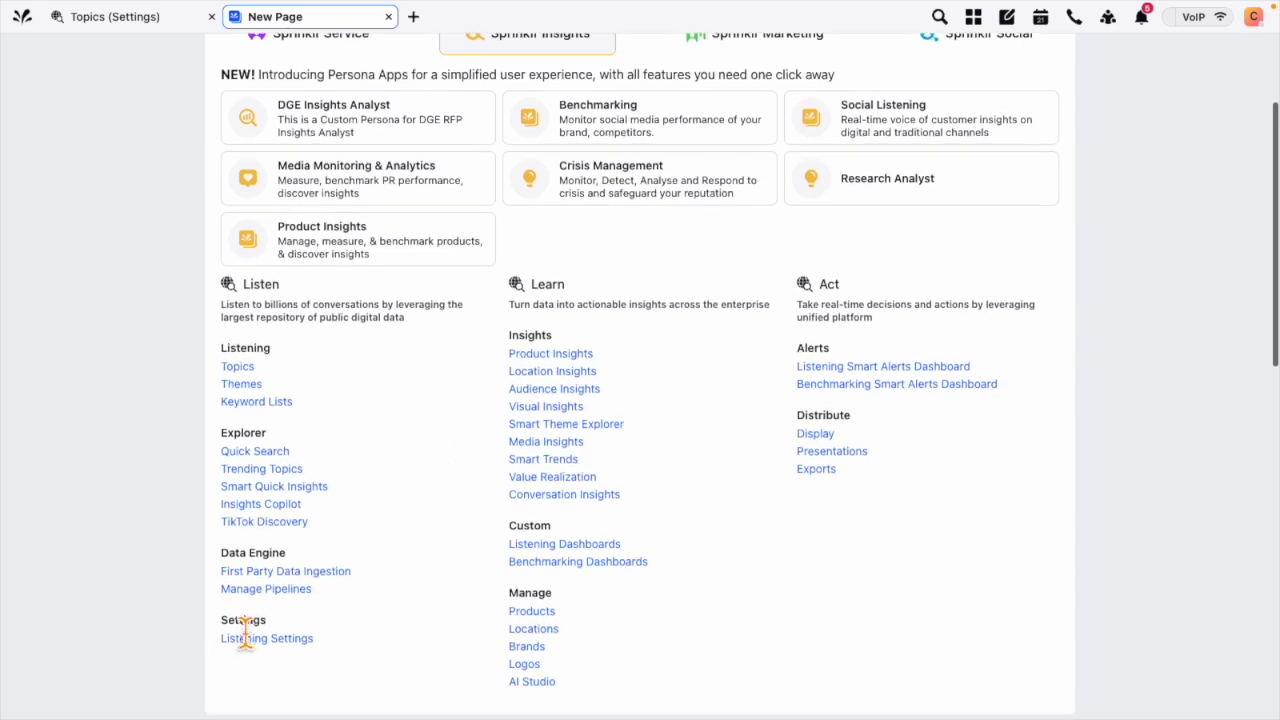
double_click(255, 620)
scroll(206, 640, "down", 1)
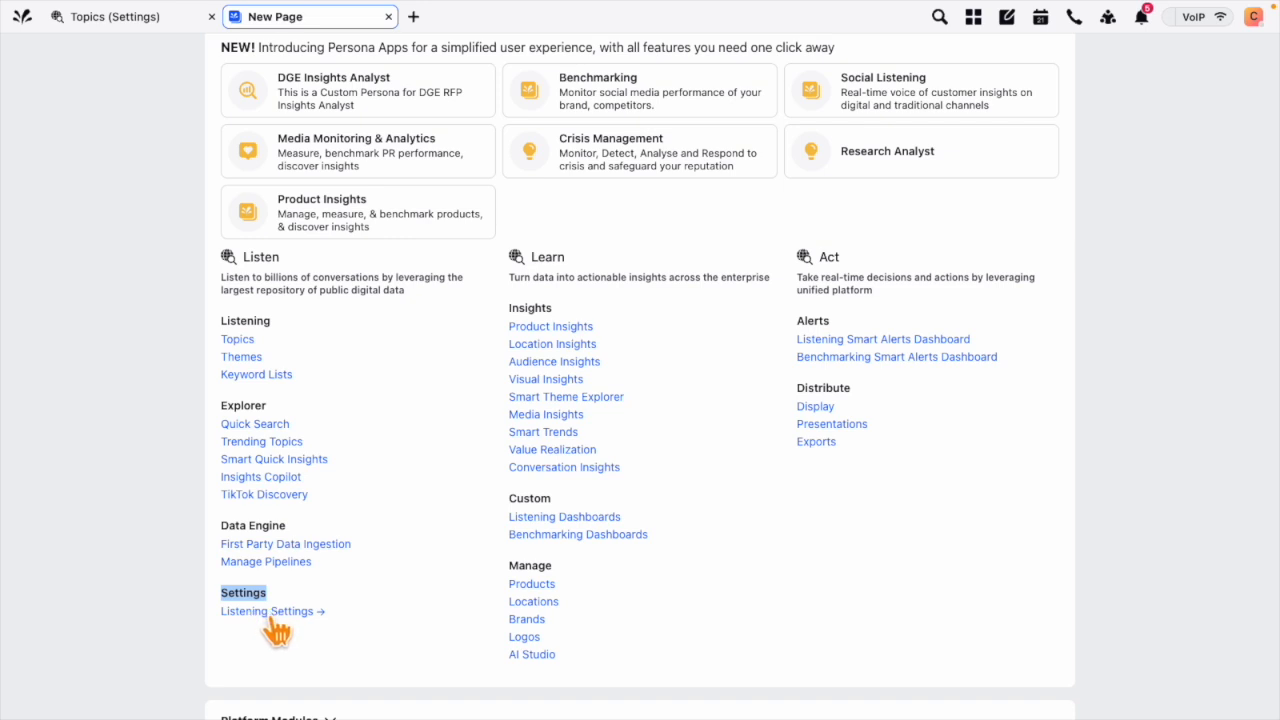
left_click(268, 613)
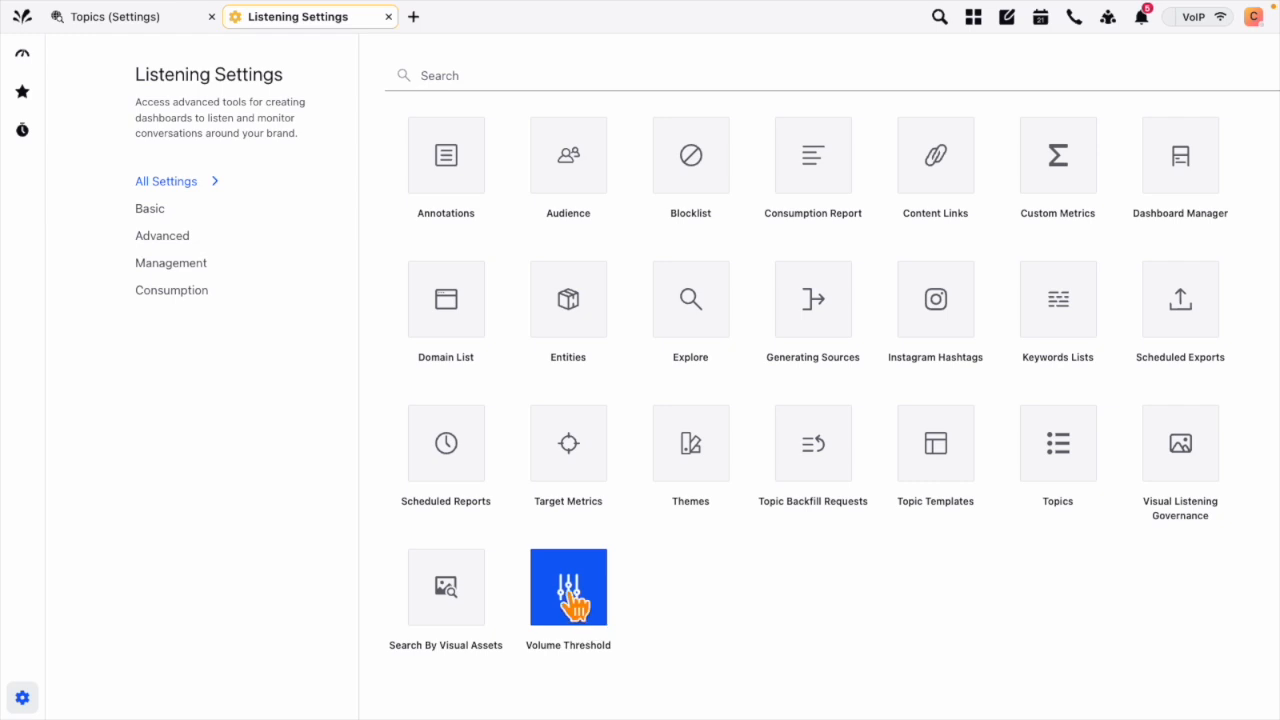
left_click(580, 612)
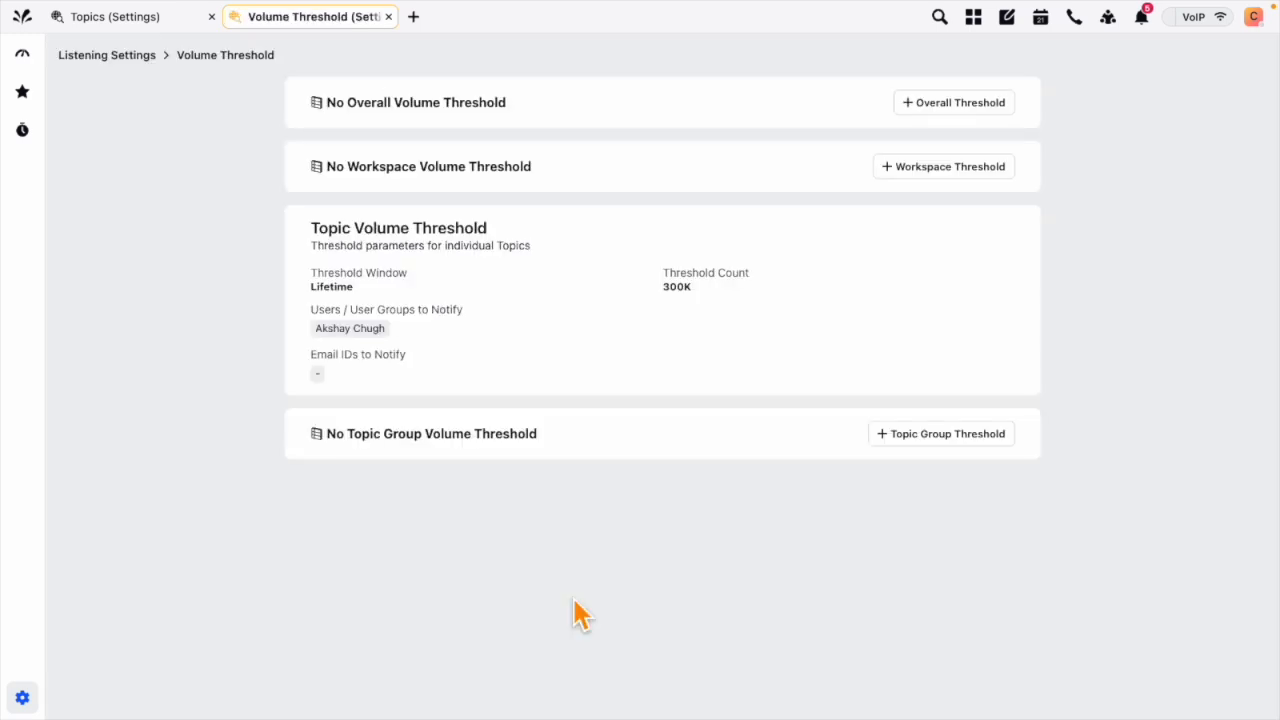
Step: Examine the workspace and topic group threshold entries and the fields for adding a workspace volume threshold, leaving the form unsaved
left_click_drag(324, 166, 594, 176)
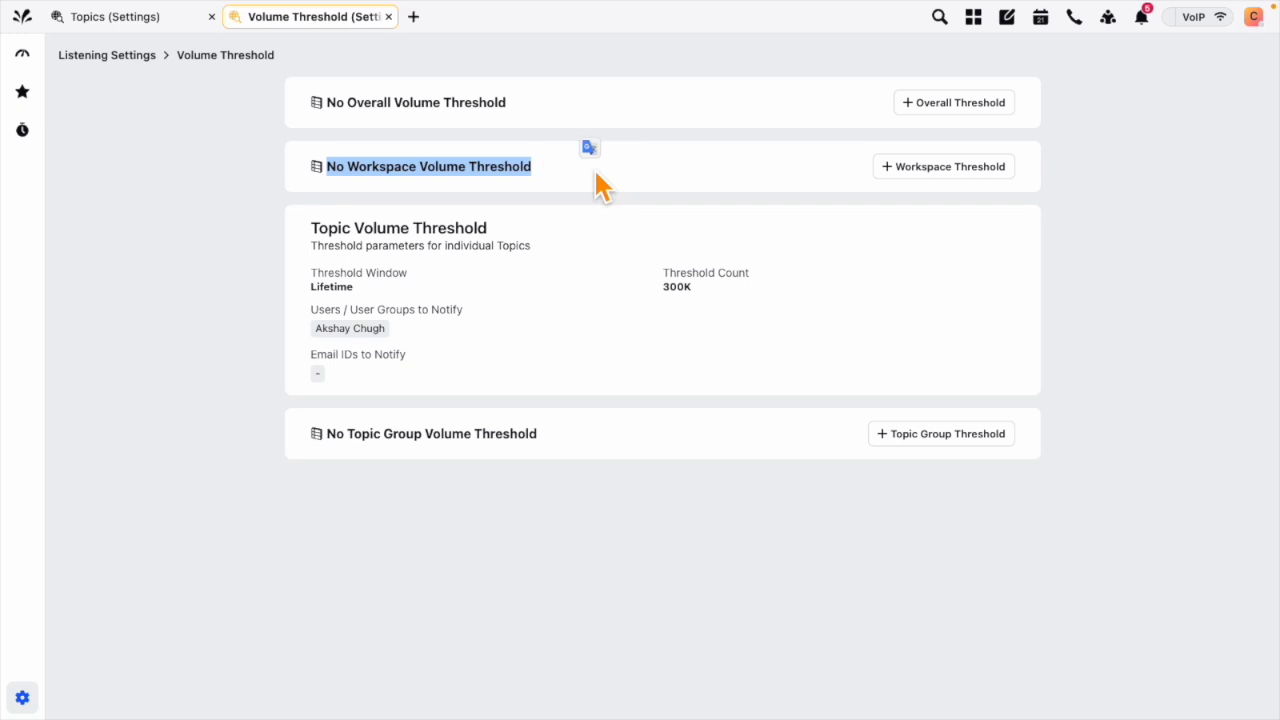
left_click_drag(326, 436, 606, 441)
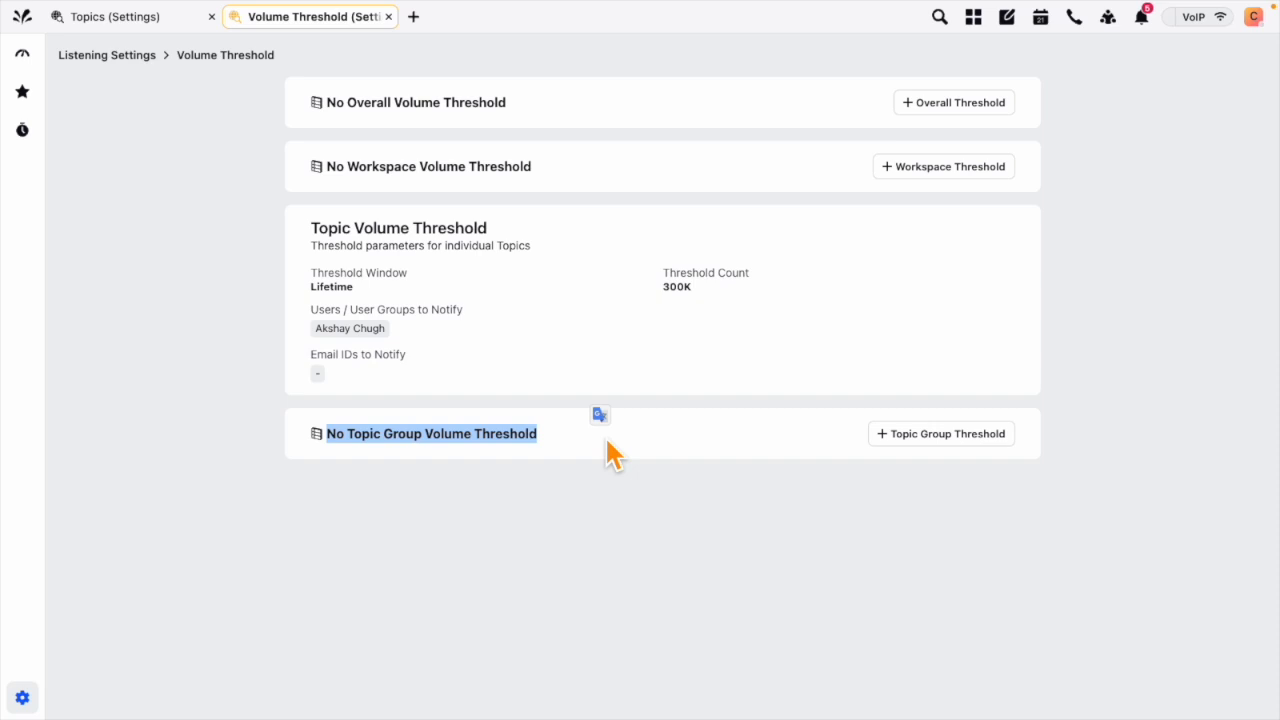
left_click(605, 439)
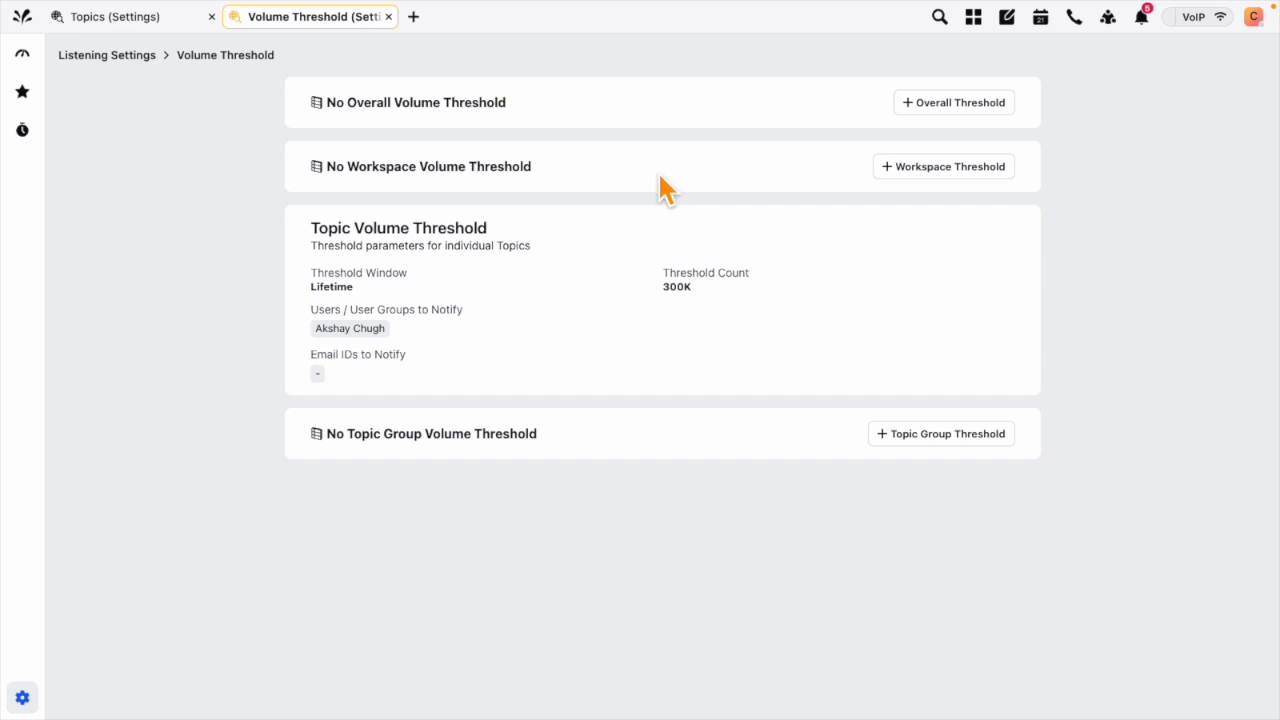
left_click(937, 170)
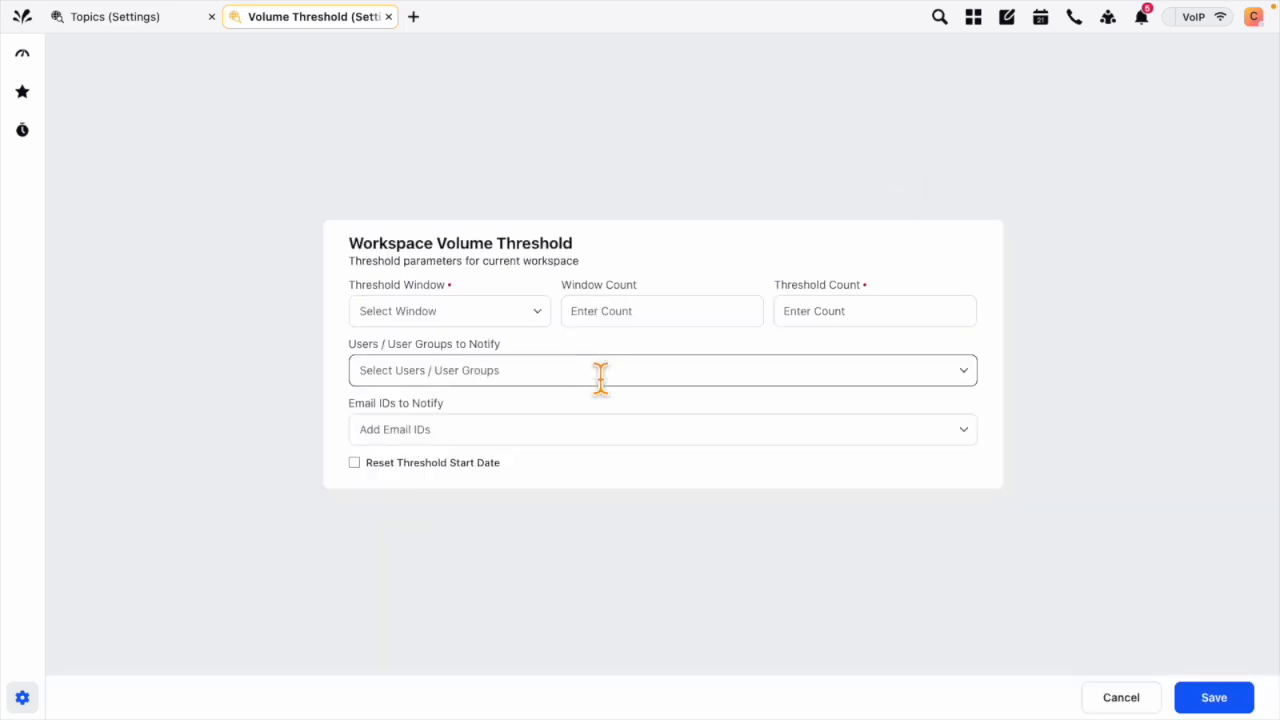
left_click(816, 318)
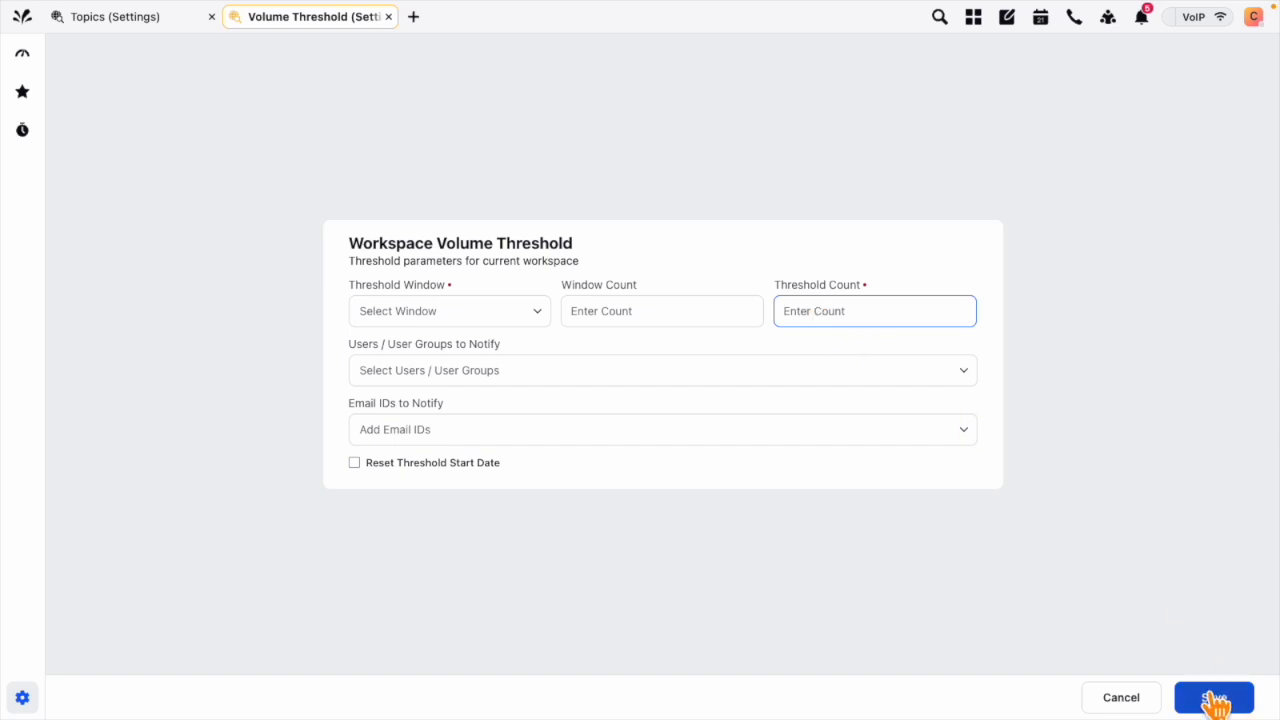
left_click(1121, 698)
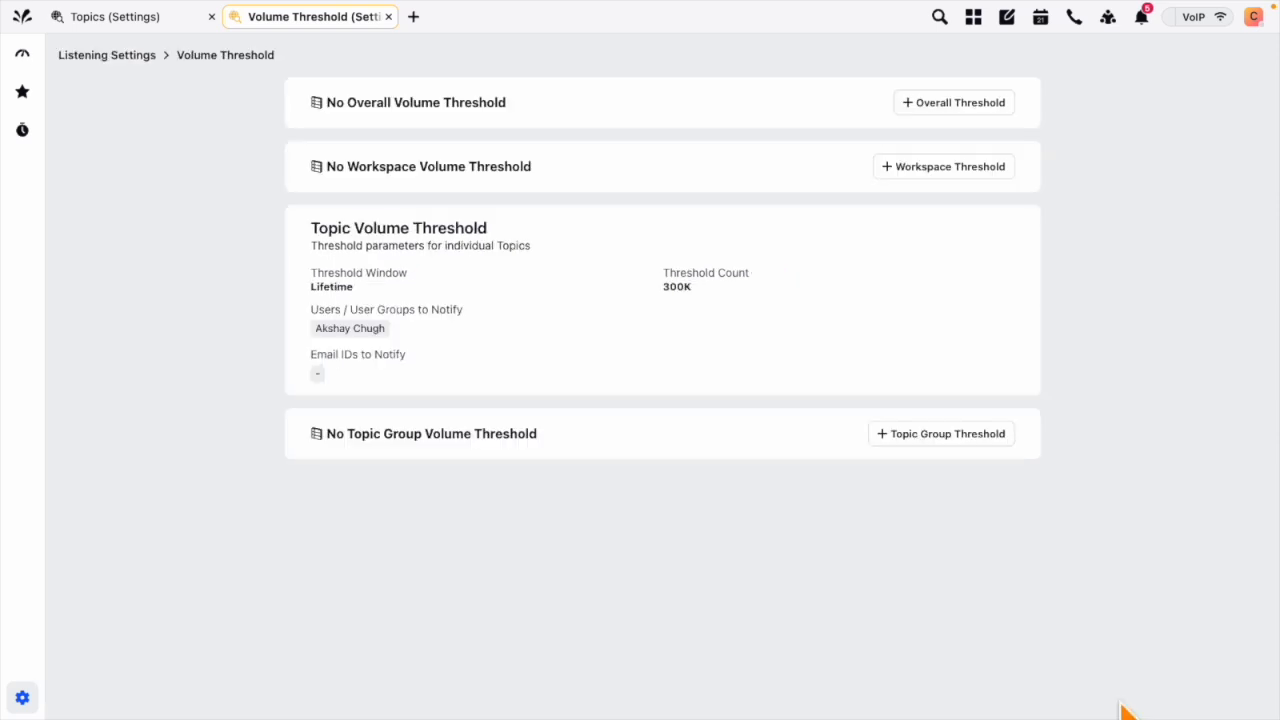